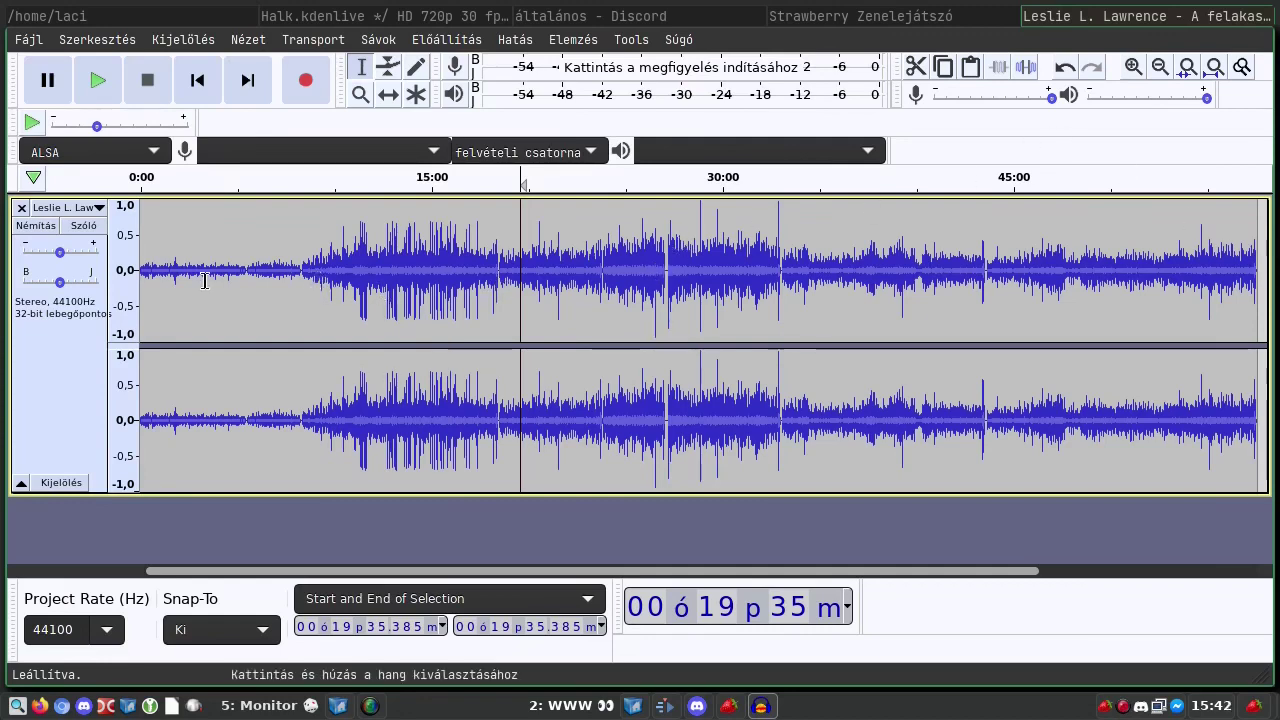
Step: Select the quiet opening of the track, from the start to the silent gap at about 8 min 19.5 s
{"action": "scroll", "coordinate": [263, 291], "scroll_direction": "up", "scroll_amount": 2}
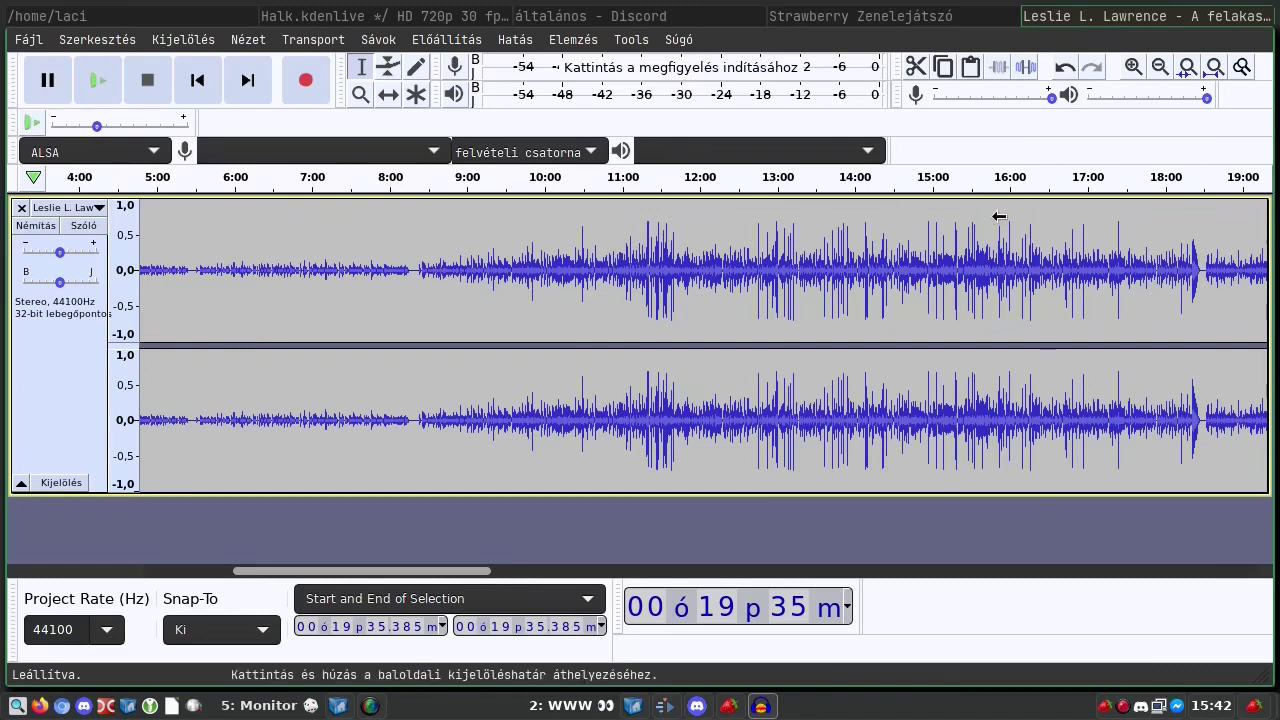
{"action": "key", "text": "ctrl+f"}
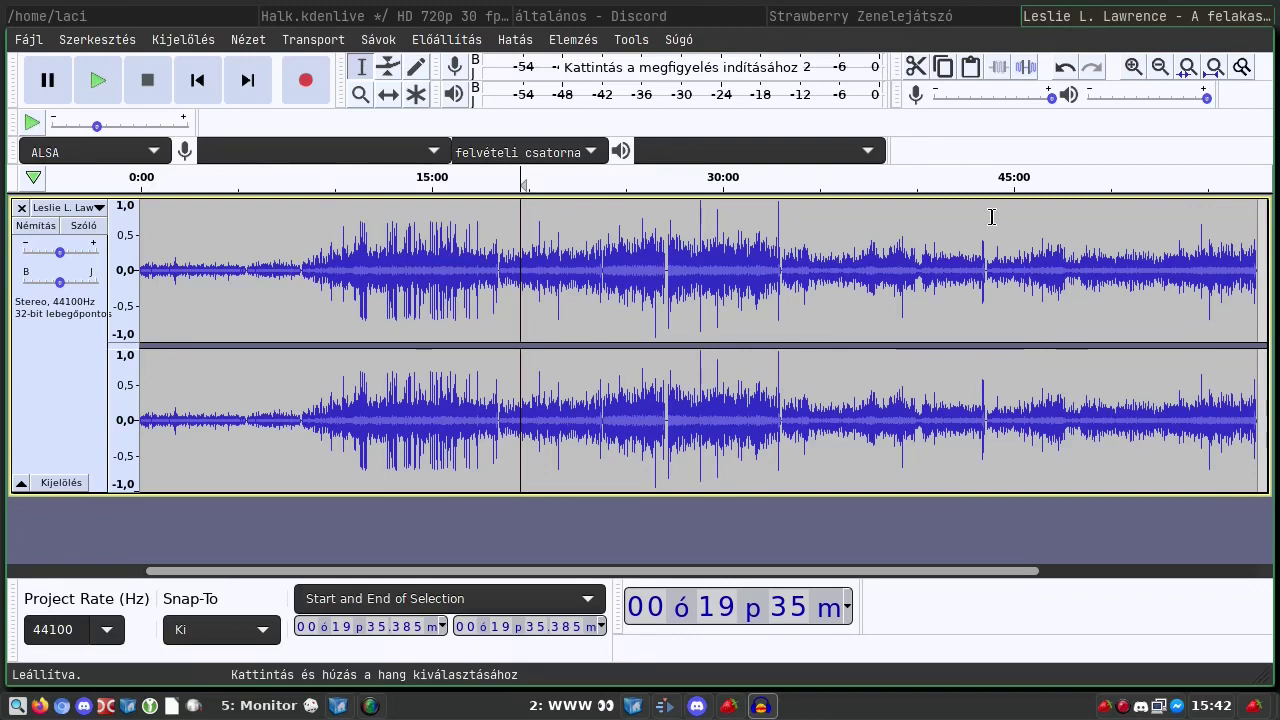
{"action": "left_click", "coordinate": [300, 263]}
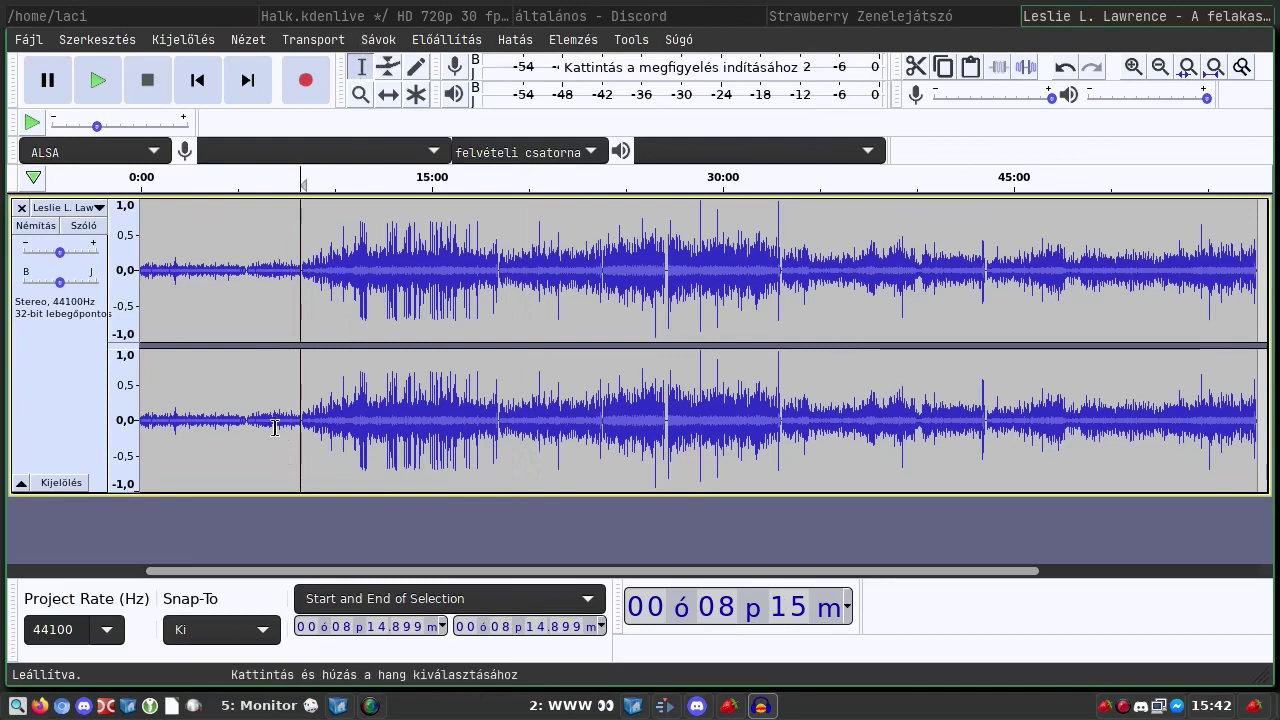
{"action": "scroll", "coordinate": [279, 332], "scroll_direction": "up", "scroll_amount": 1, "text": "ctrl"}
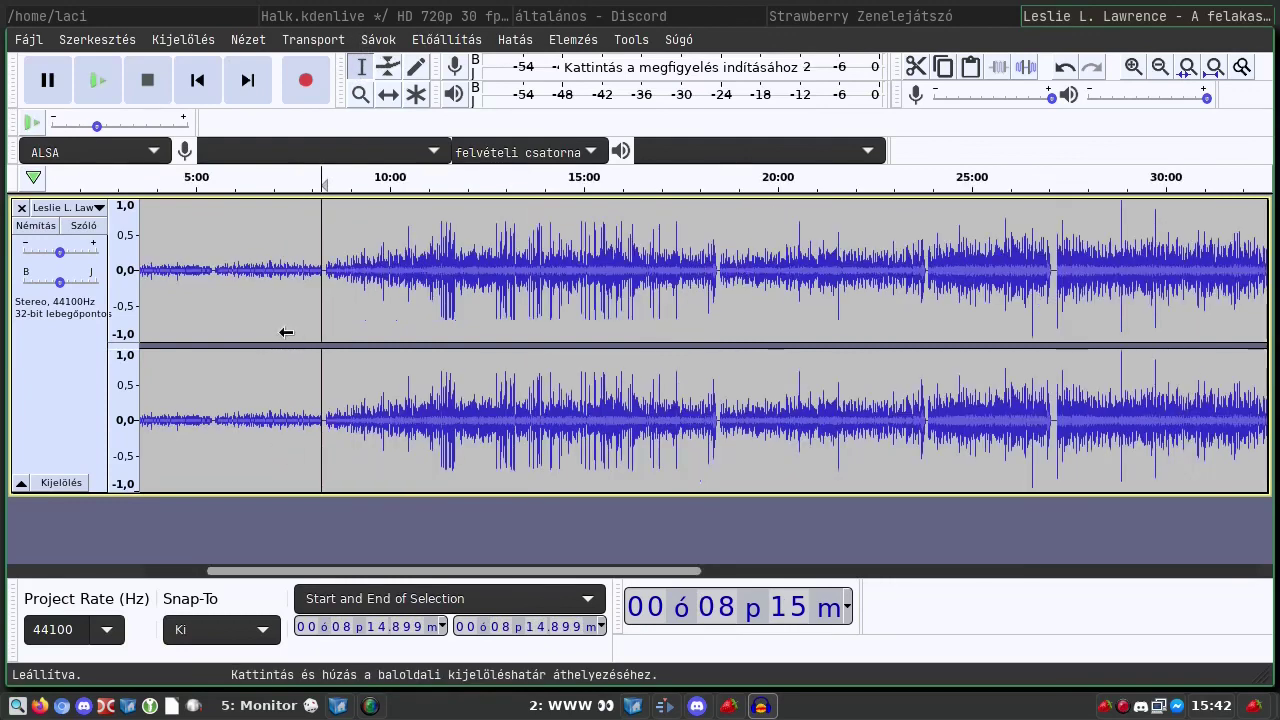
{"action": "scroll", "coordinate": [316, 289], "scroll_direction": "up", "scroll_amount": 3, "text": "ctrl"}
{"action": "left_click", "coordinate": [372, 274]}
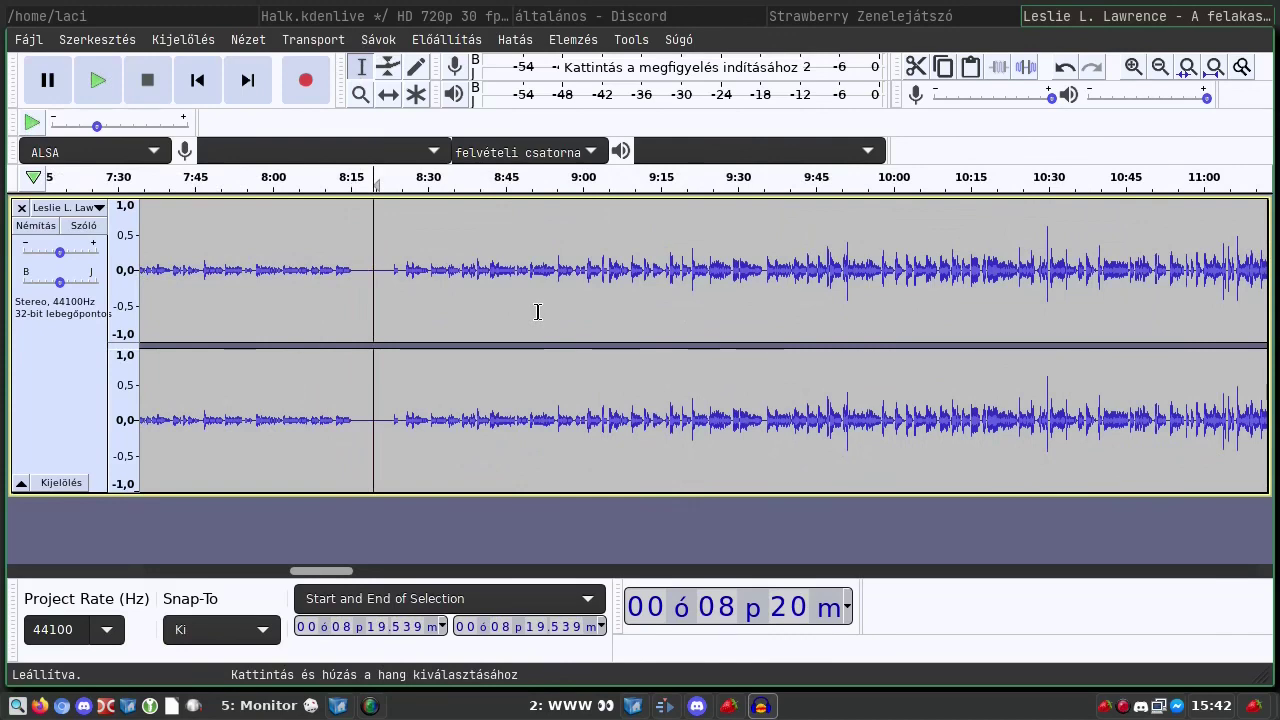
{"action": "key", "text": "shift+Home"}
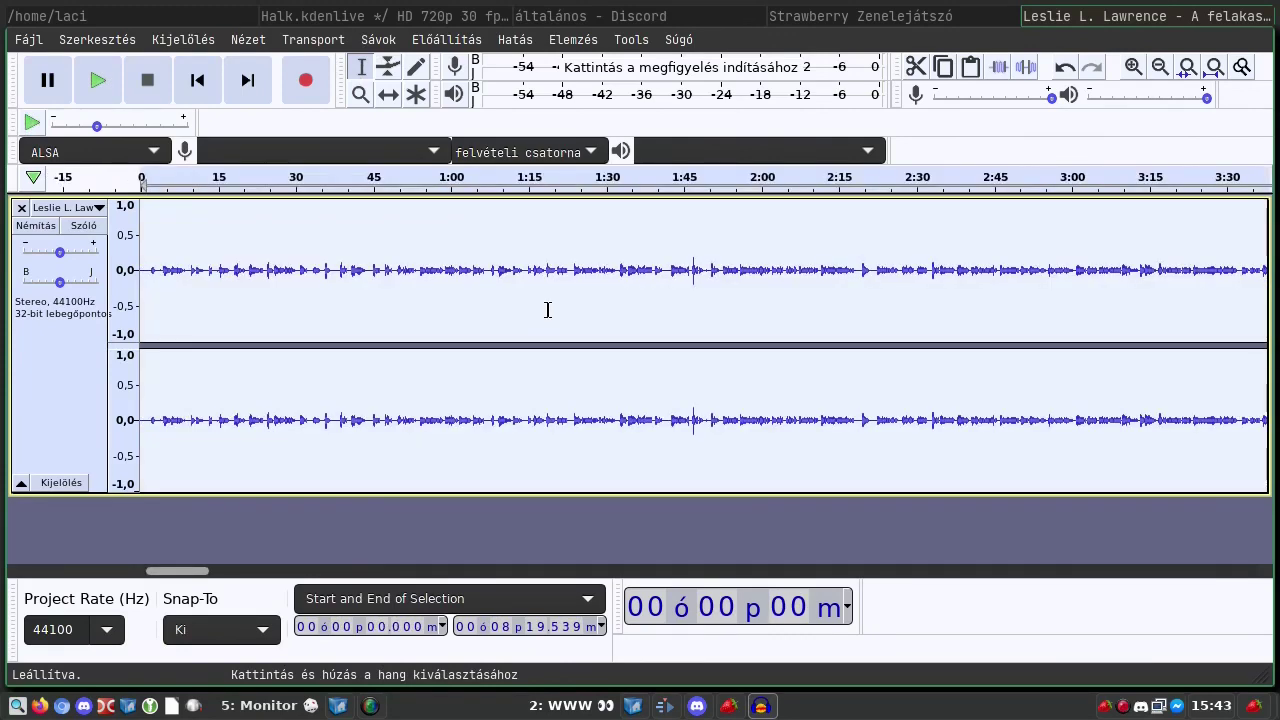
Step: Normalize the selected opening section to a peak amplitude of -2.0 dB, keeping the stereo channels linked, and clear the selection
{"action": "scroll", "coordinate": [547, 310], "scroll_direction": "down", "scroll_amount": 3, "text": "ctrl"}
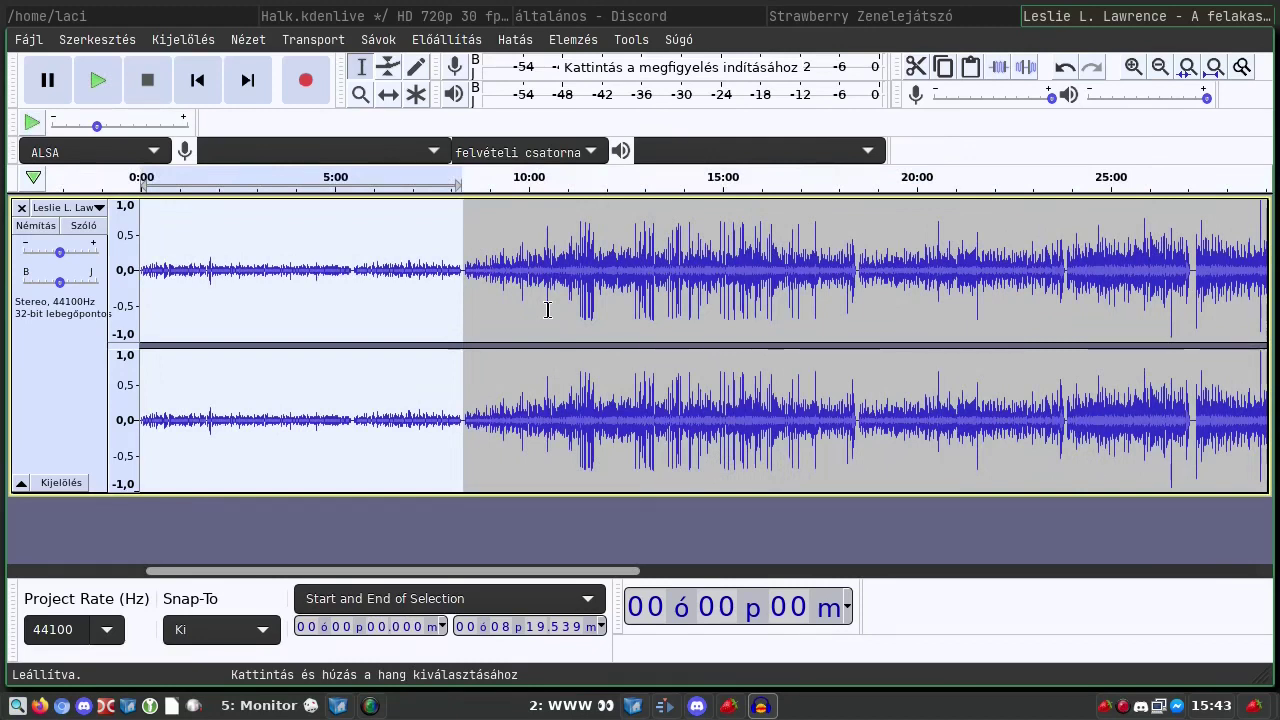
{"action": "left_click", "coordinate": [520, 42]}
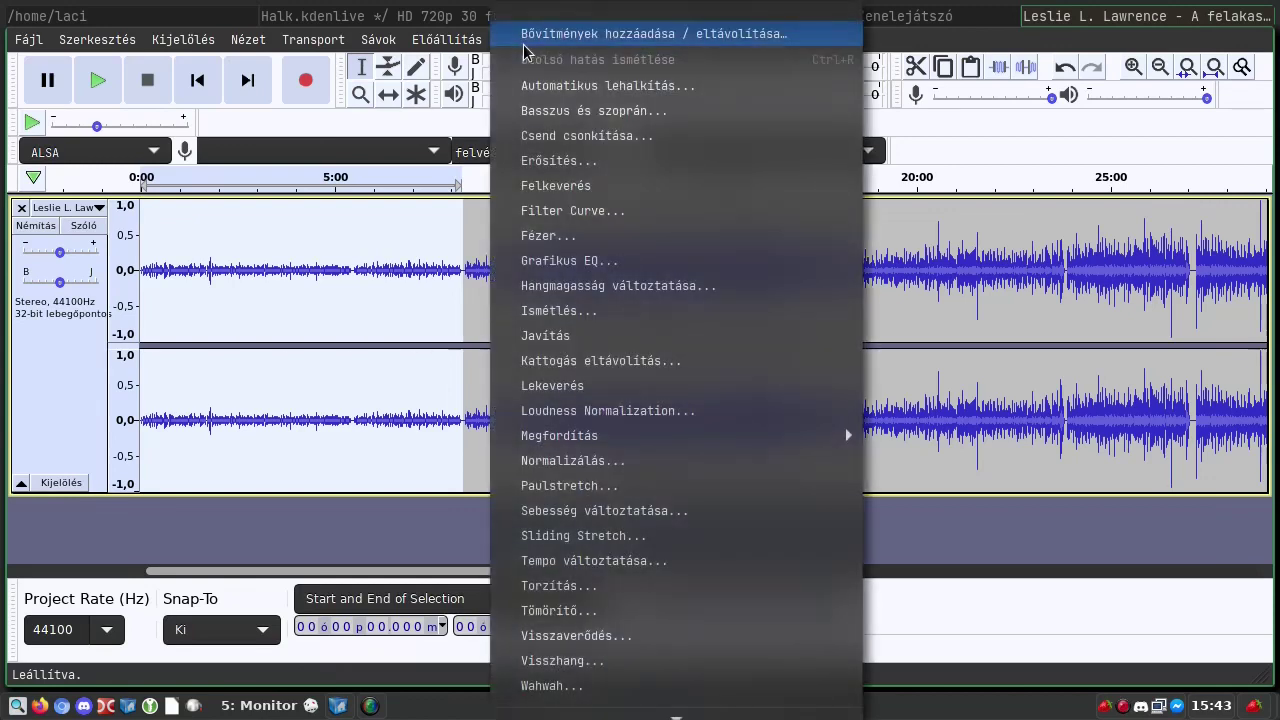
{"action": "left_click", "coordinate": [606, 460]}
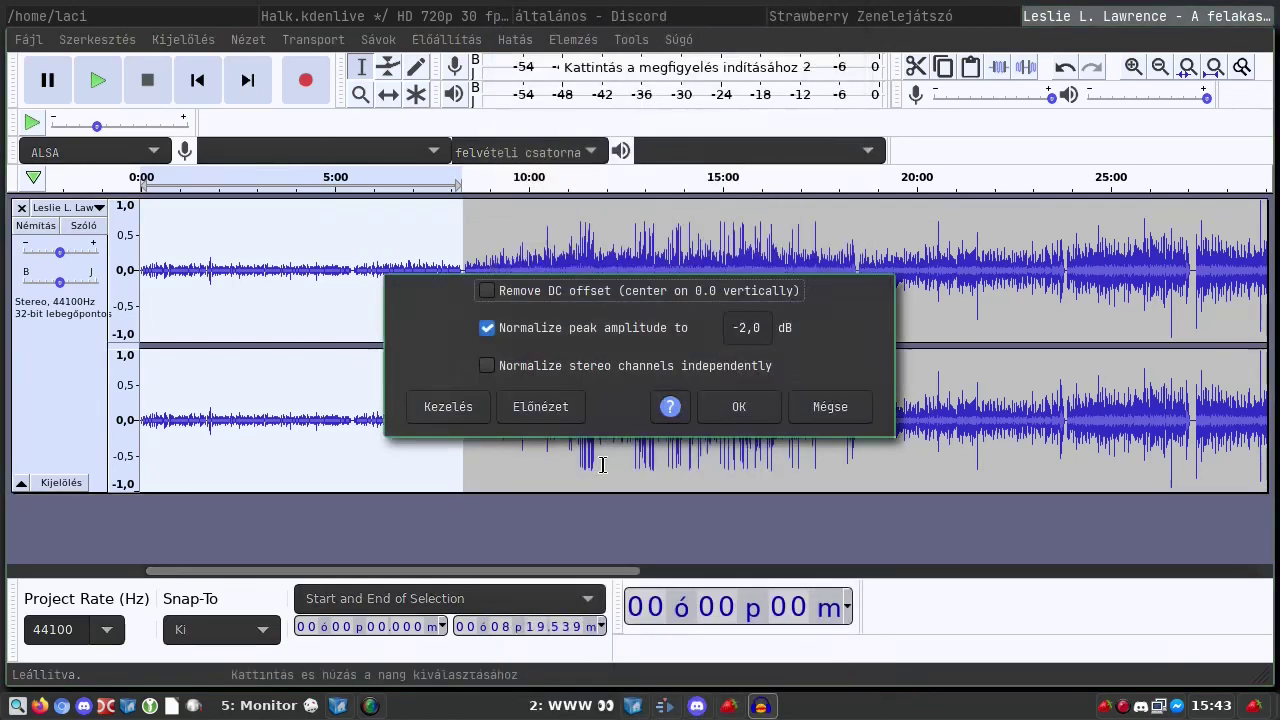
{"action": "left_click", "coordinate": [749, 414]}
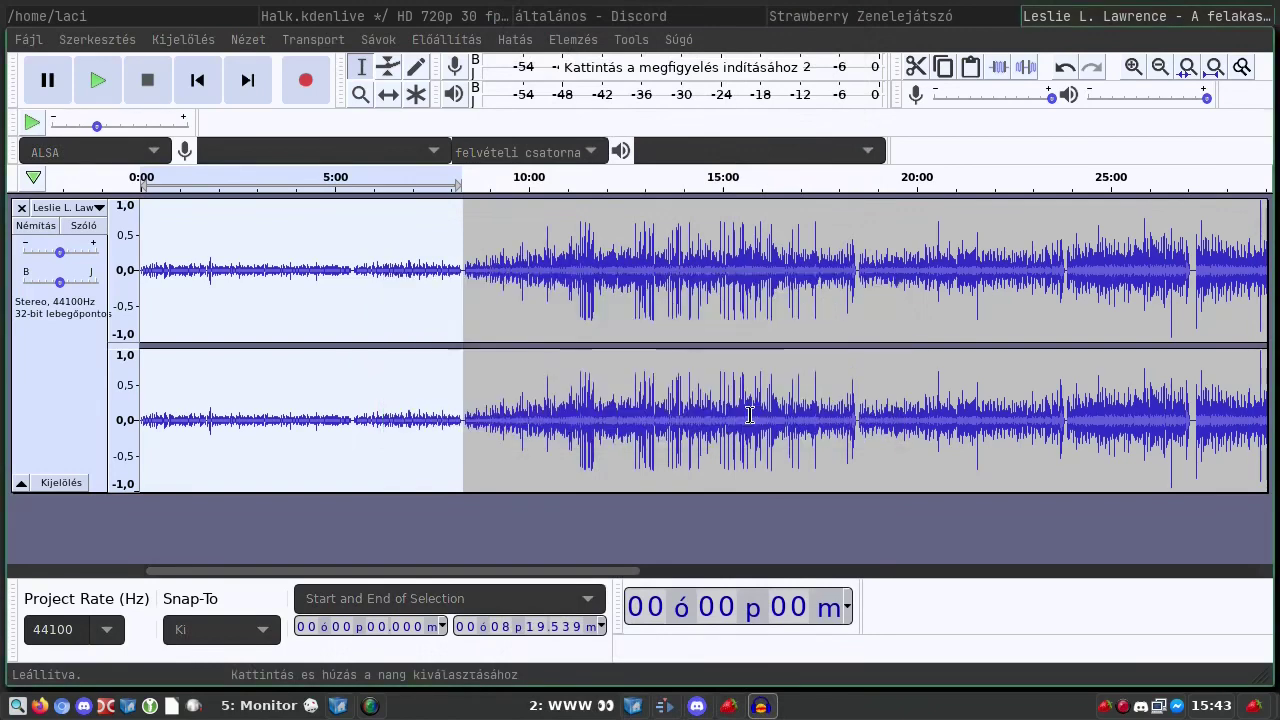
{"action": "left_click", "coordinate": [614, 329]}
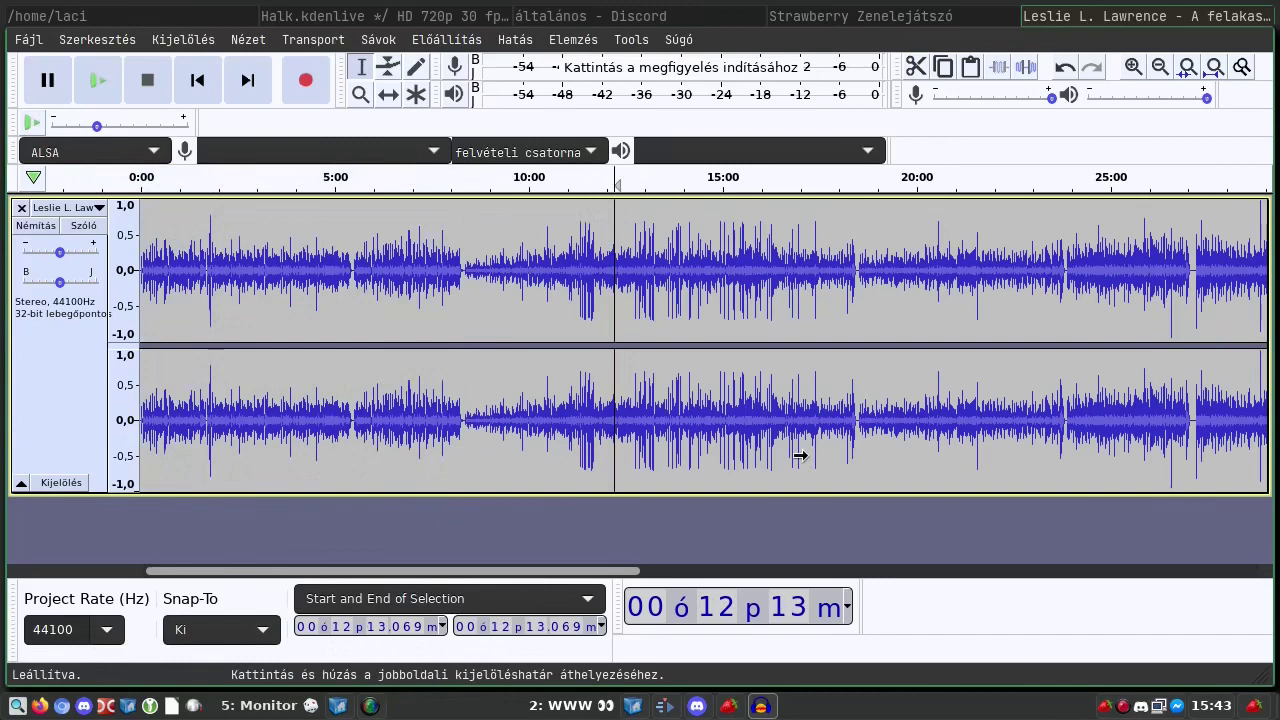
{"action": "key", "text": "ctrl+3"}
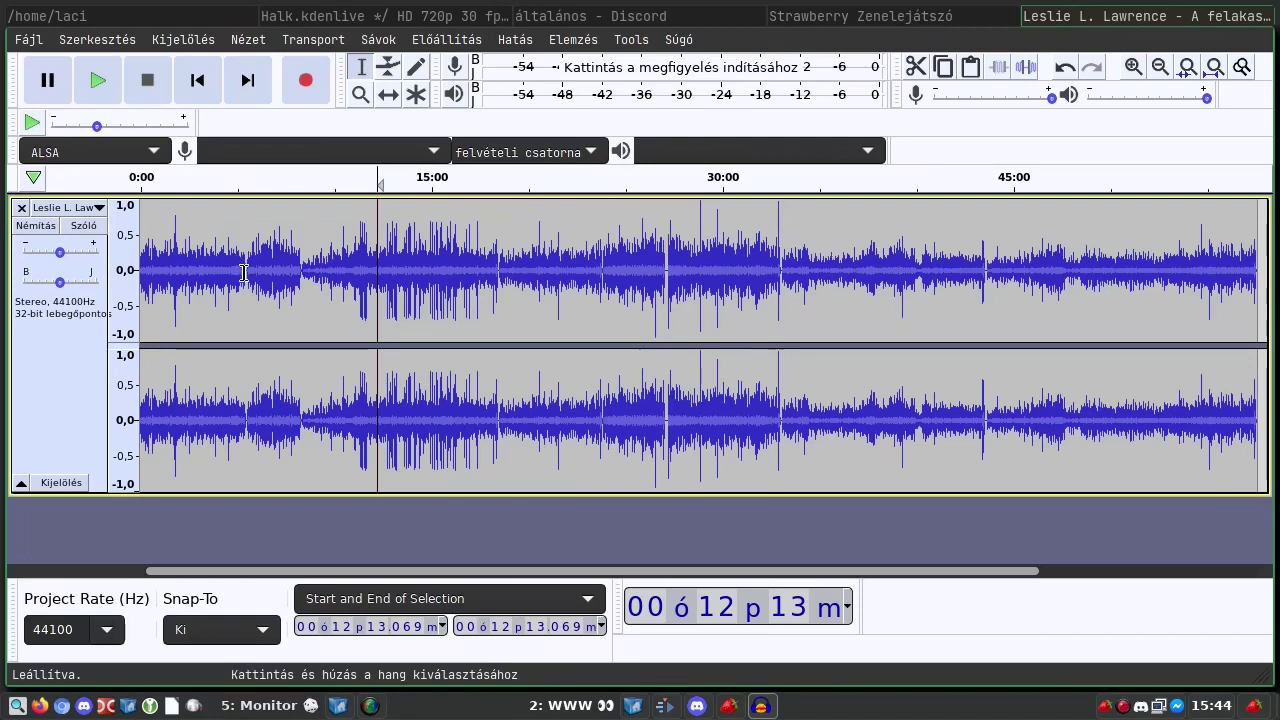
Step: Select the louder middle section between the silent gaps, from about 8 min 18.8 s to 33 min 4.2 s
{"action": "left_click", "coordinate": [301, 269]}
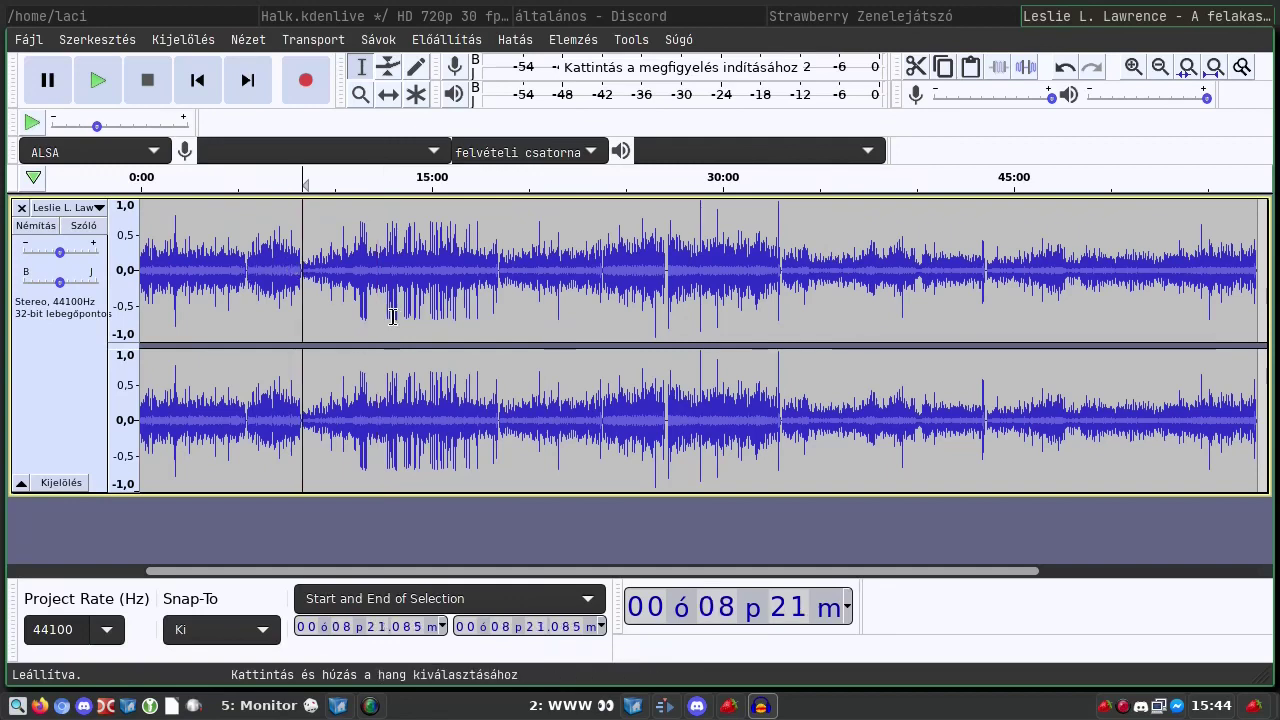
{"action": "scroll", "coordinate": [385, 317], "scroll_direction": "up", "scroll_amount": 1, "text": "ctrl"}
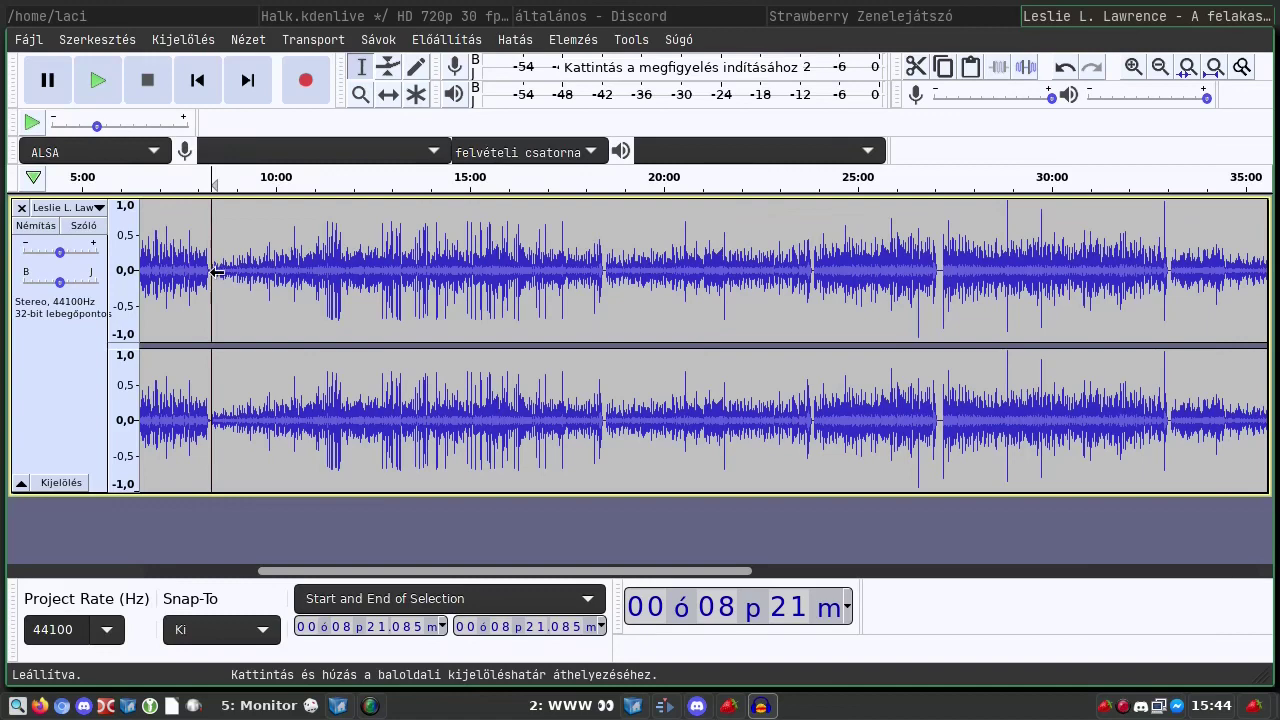
{"action": "scroll", "coordinate": [215, 271], "scroll_direction": "up", "scroll_amount": 1, "text": "ctrl"}
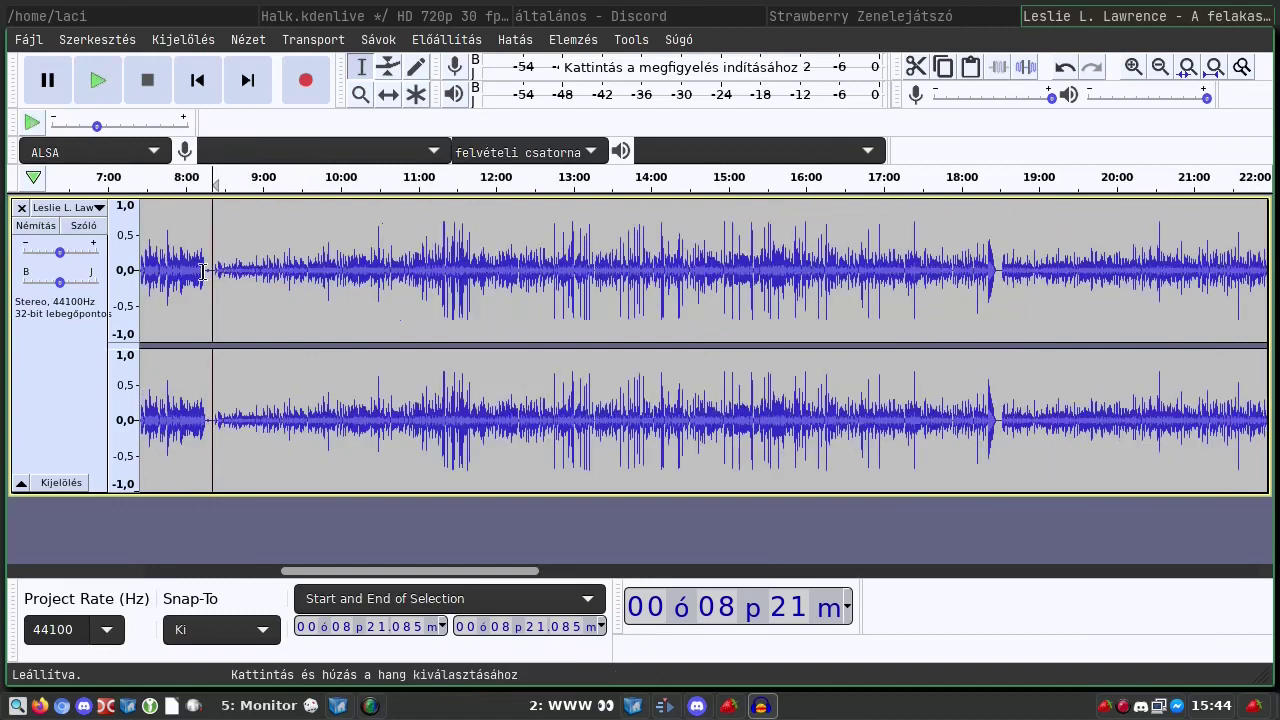
{"action": "left_click", "coordinate": [209, 270]}
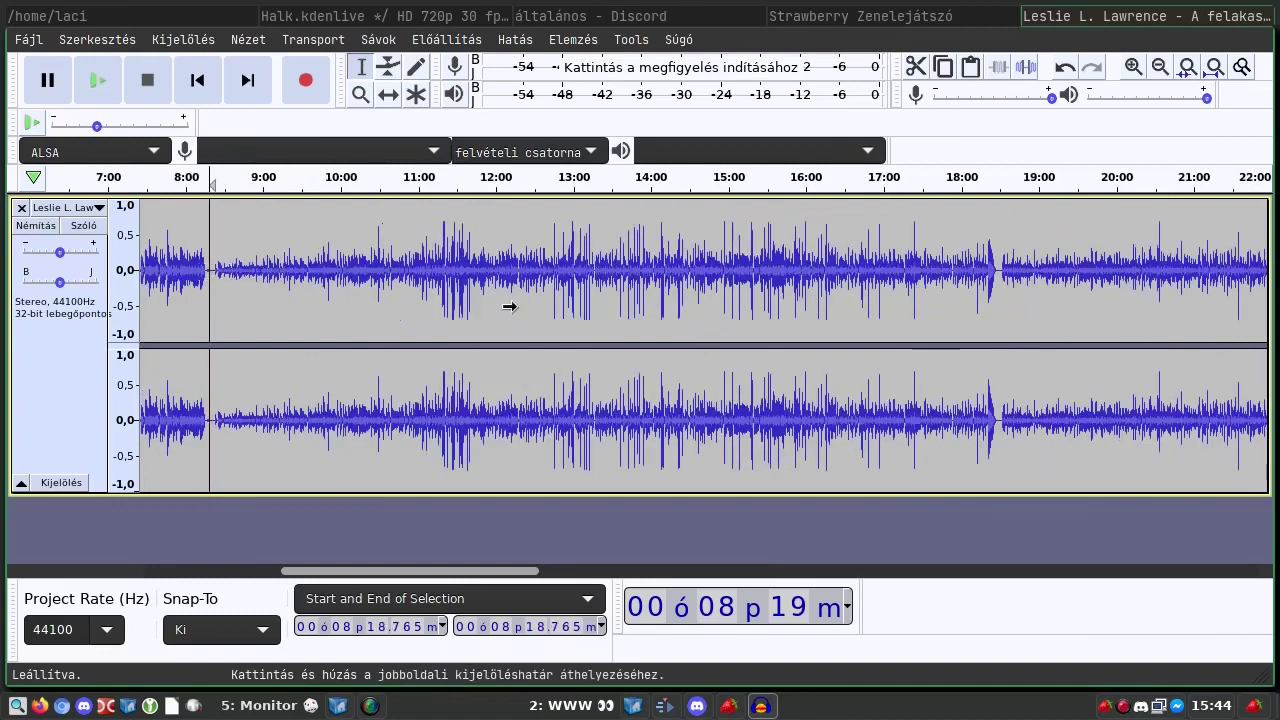
{"action": "scroll", "coordinate": [509, 307], "scroll_direction": "down", "scroll_amount": 2, "text": "ctrl"}
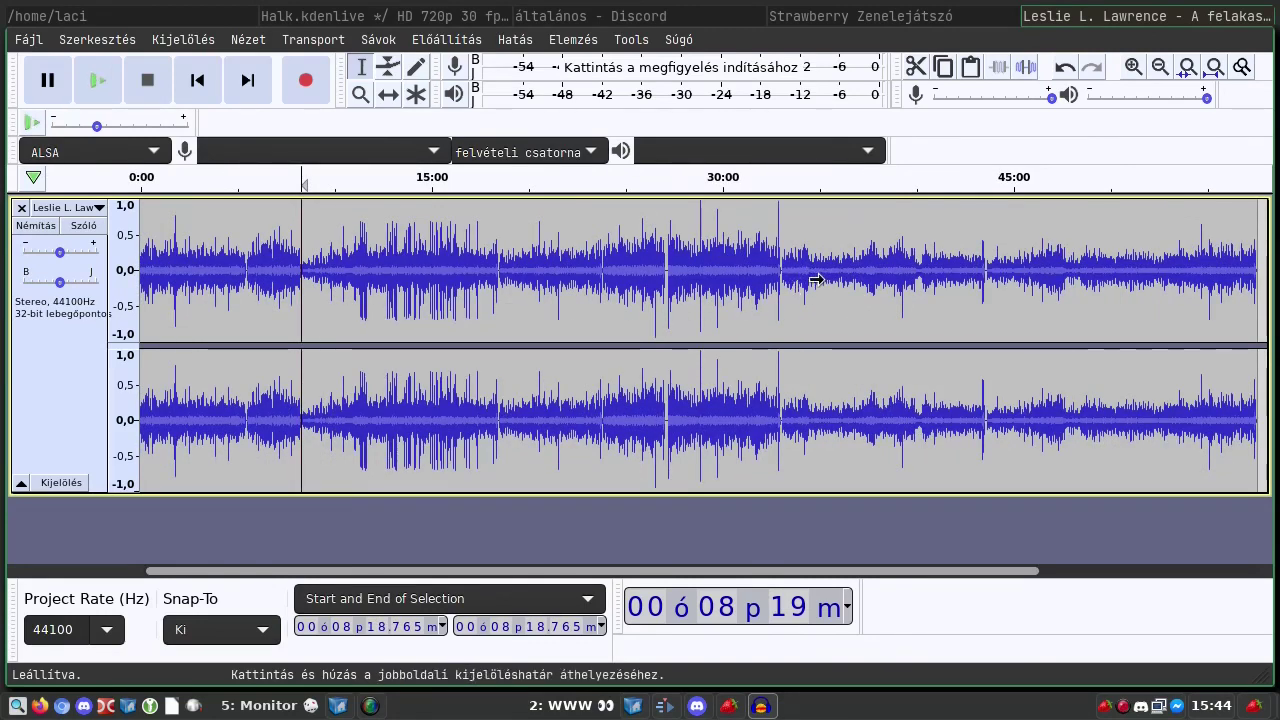
{"action": "scroll", "coordinate": [816, 280], "scroll_direction": "up", "scroll_amount": 1, "text": "ctrl"}
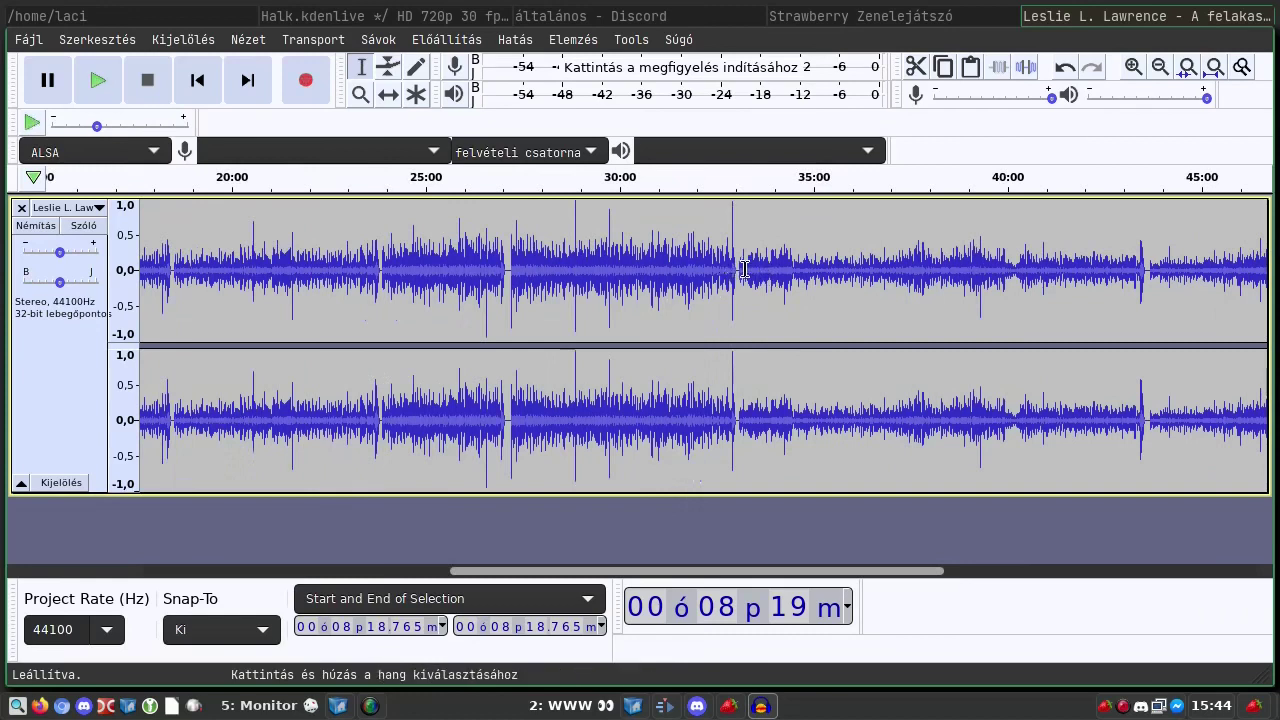
{"action": "key", "text": "shift"}
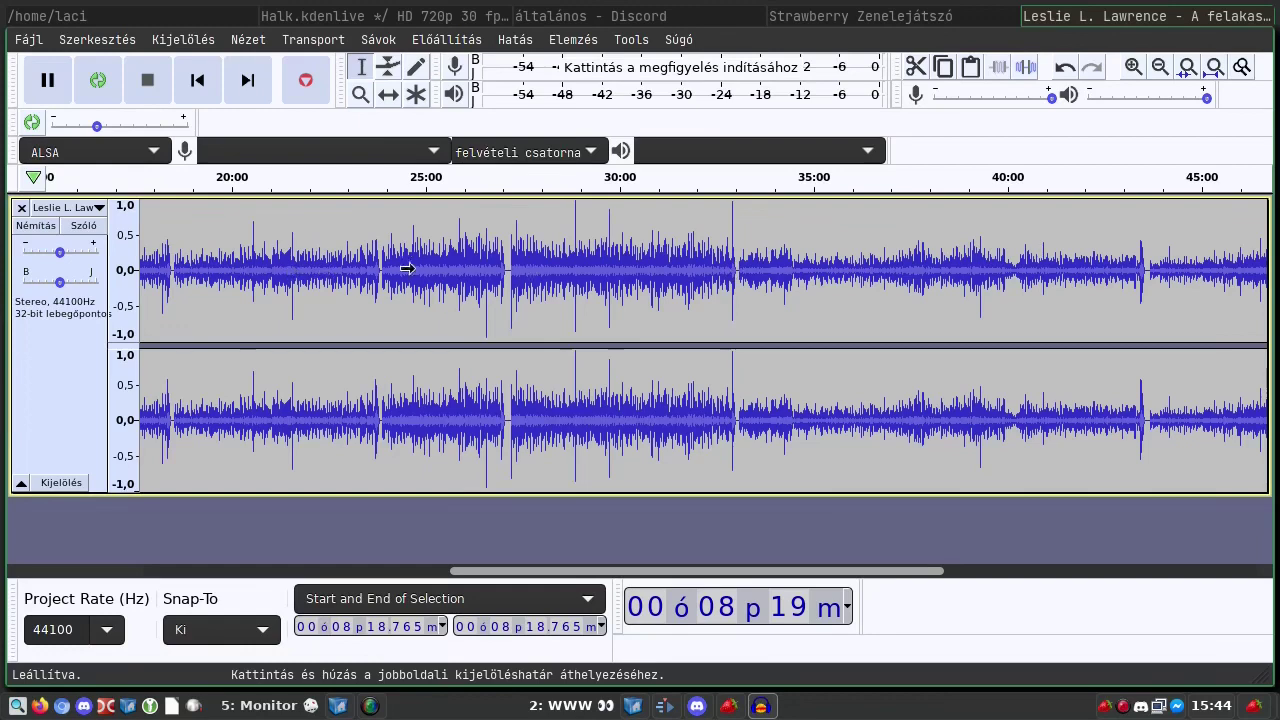
{"action": "left_click_drag", "start_coordinate": [407, 268], "coordinate": [730, 278]}
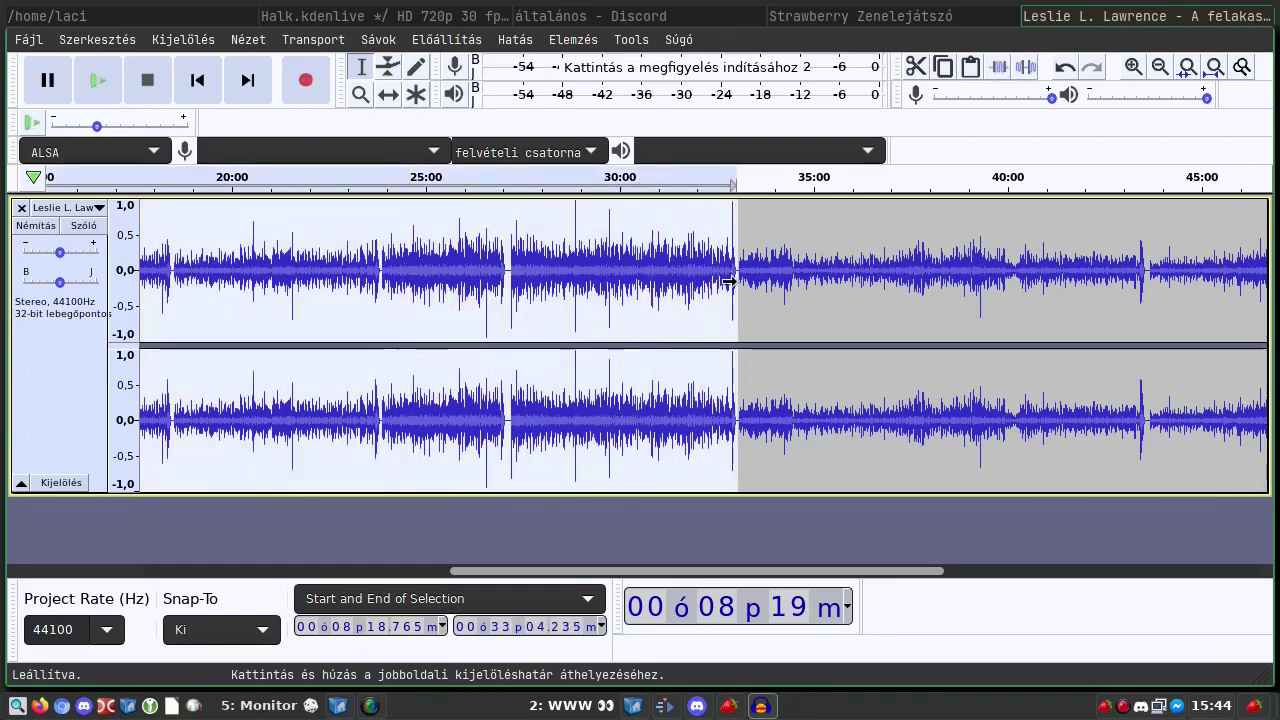
{"action": "scroll", "coordinate": [730, 277], "scroll_direction": "up", "scroll_amount": 3}
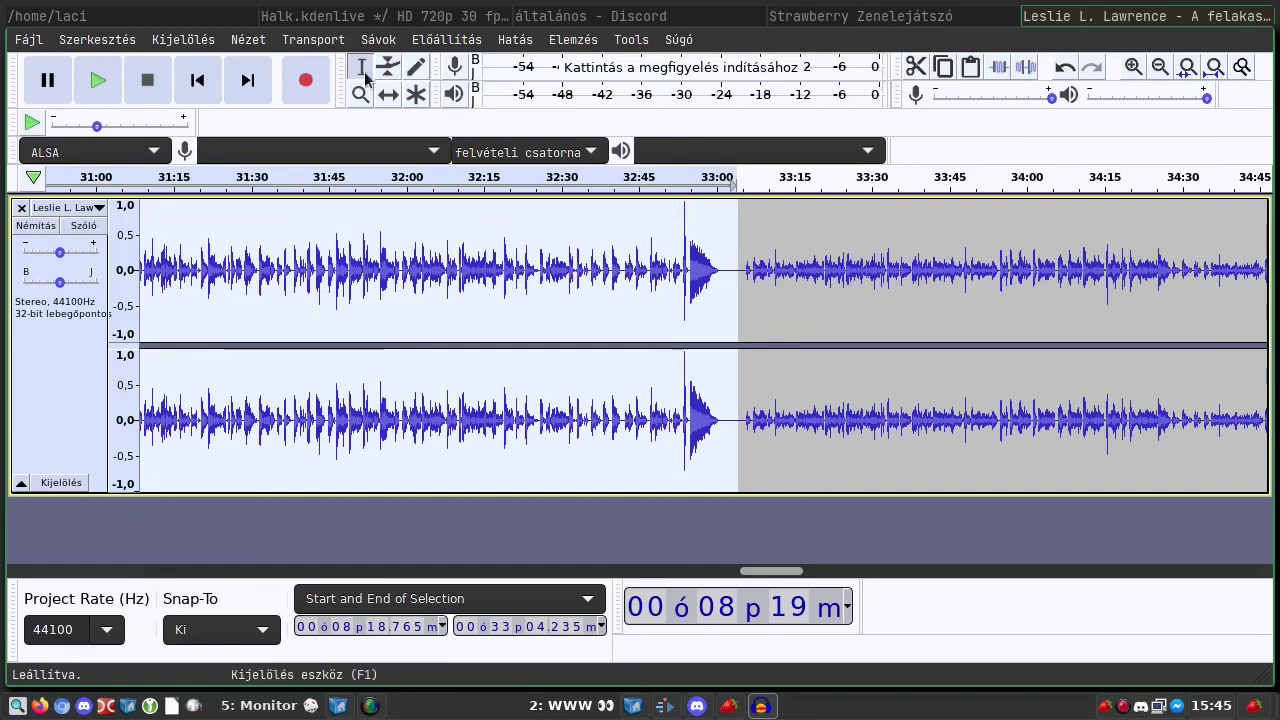
Step: Apply the Limiter to the selected middle section with Soft Limit, -8.10 dB, 10 ms hold and no make-up gain, and clear the selection
{"action": "left_click", "coordinate": [515, 40]}
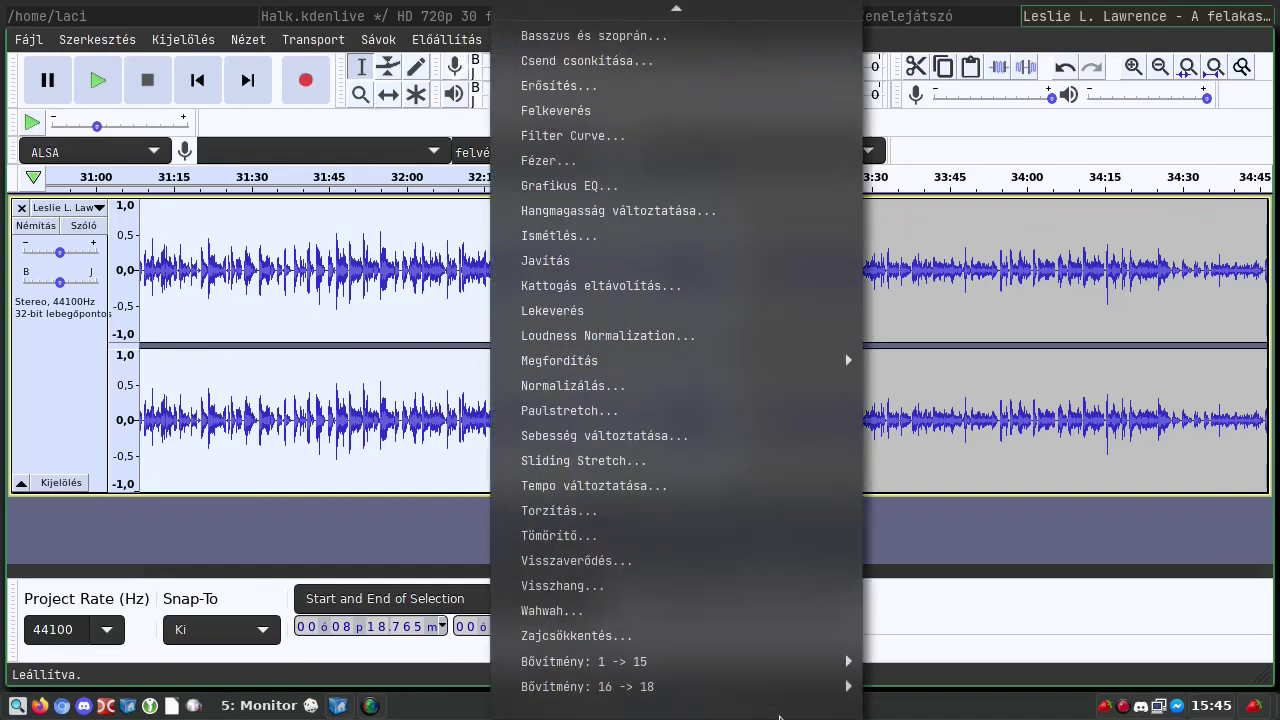
{"action": "mouse_move", "coordinate": [786, 661]}
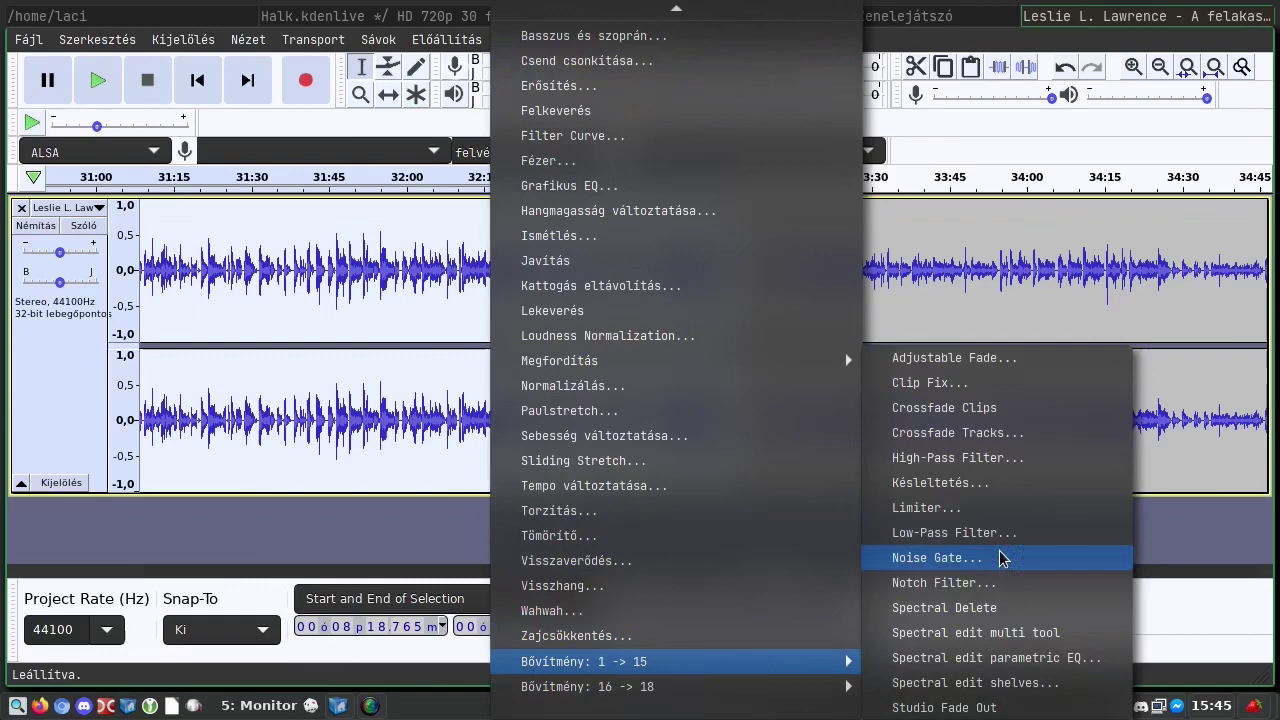
{"action": "left_click", "coordinate": [978, 505]}
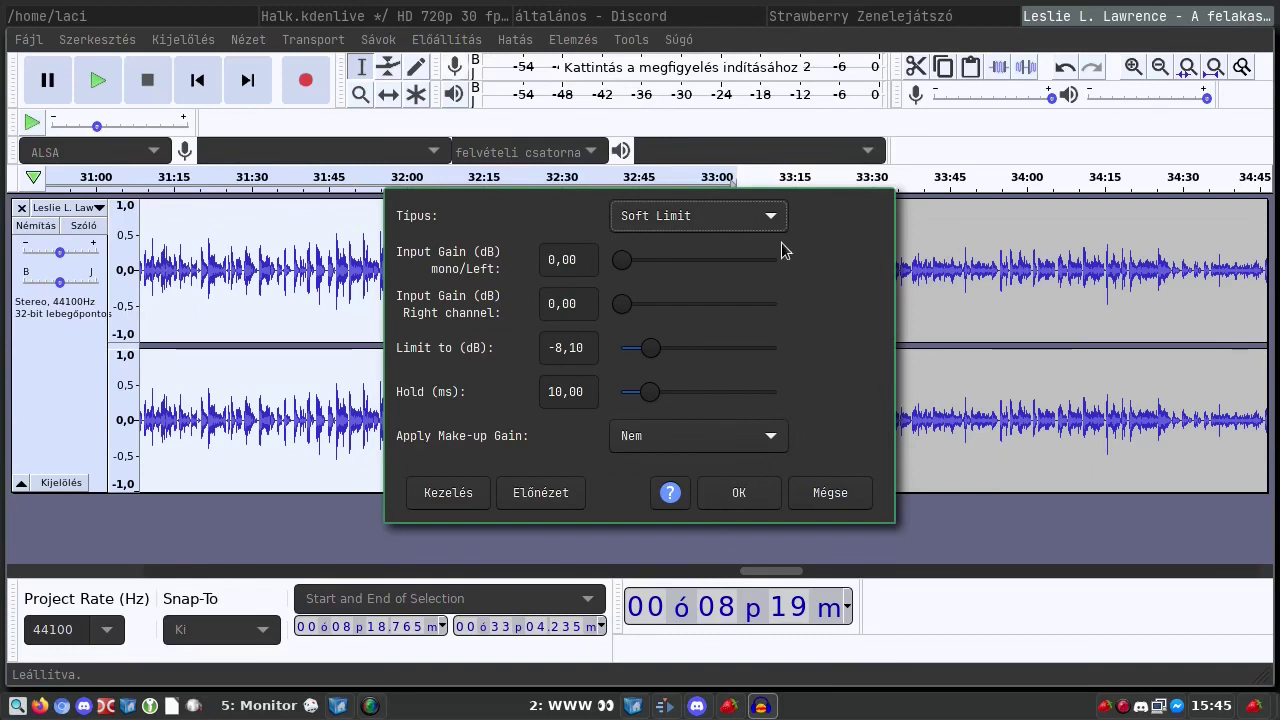
{"action": "left_click_drag", "start_coordinate": [831, 248], "coordinate": [1210, 316]}
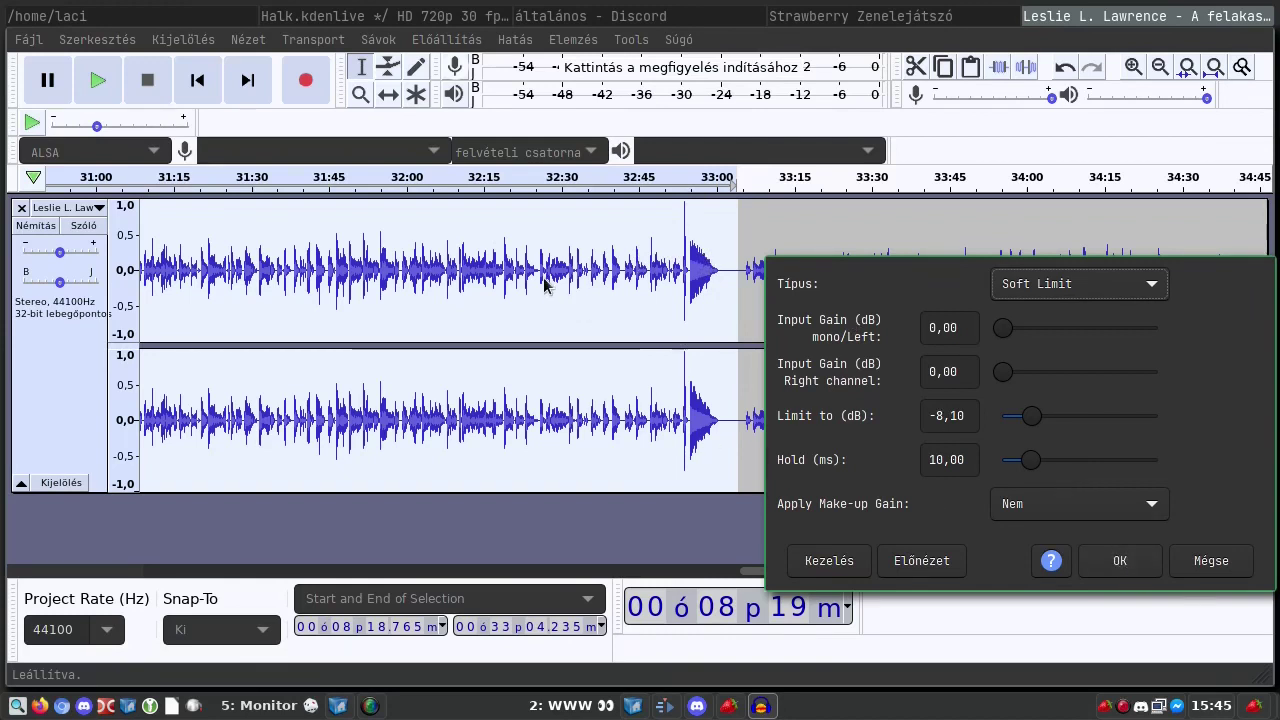
{"action": "left_click", "coordinate": [1115, 562]}
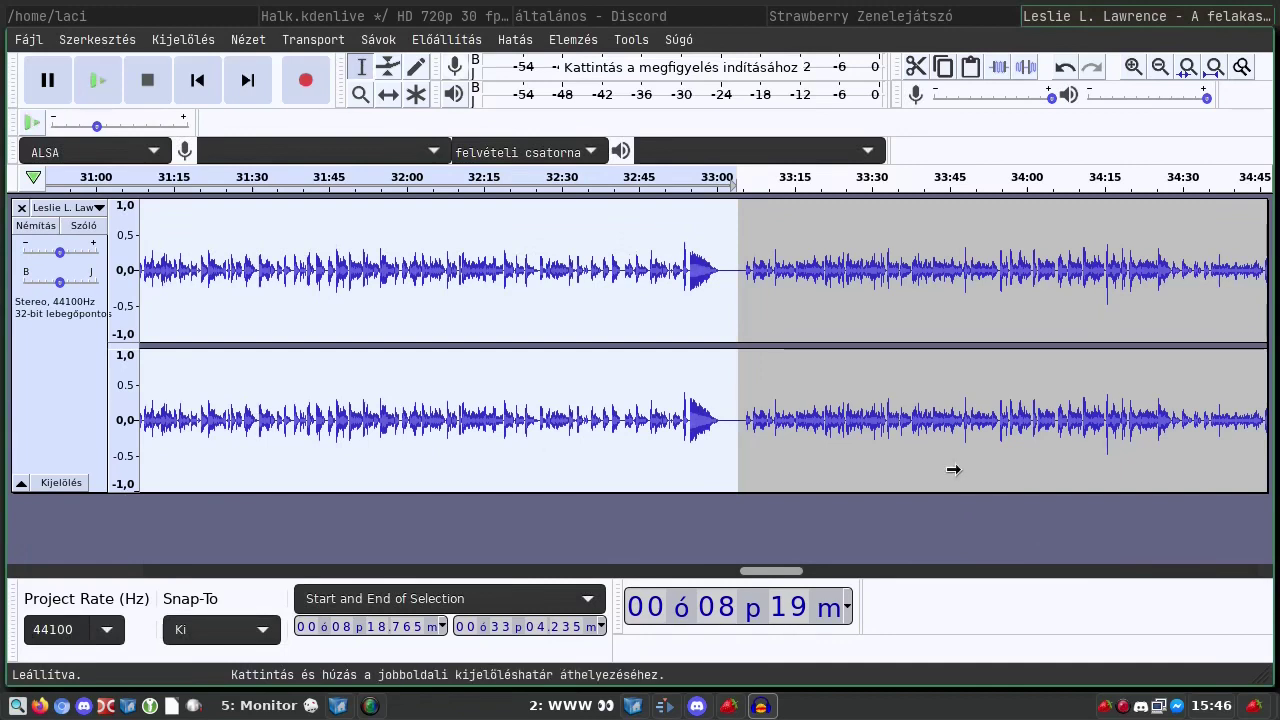
{"action": "key", "text": "ctrl+f"}
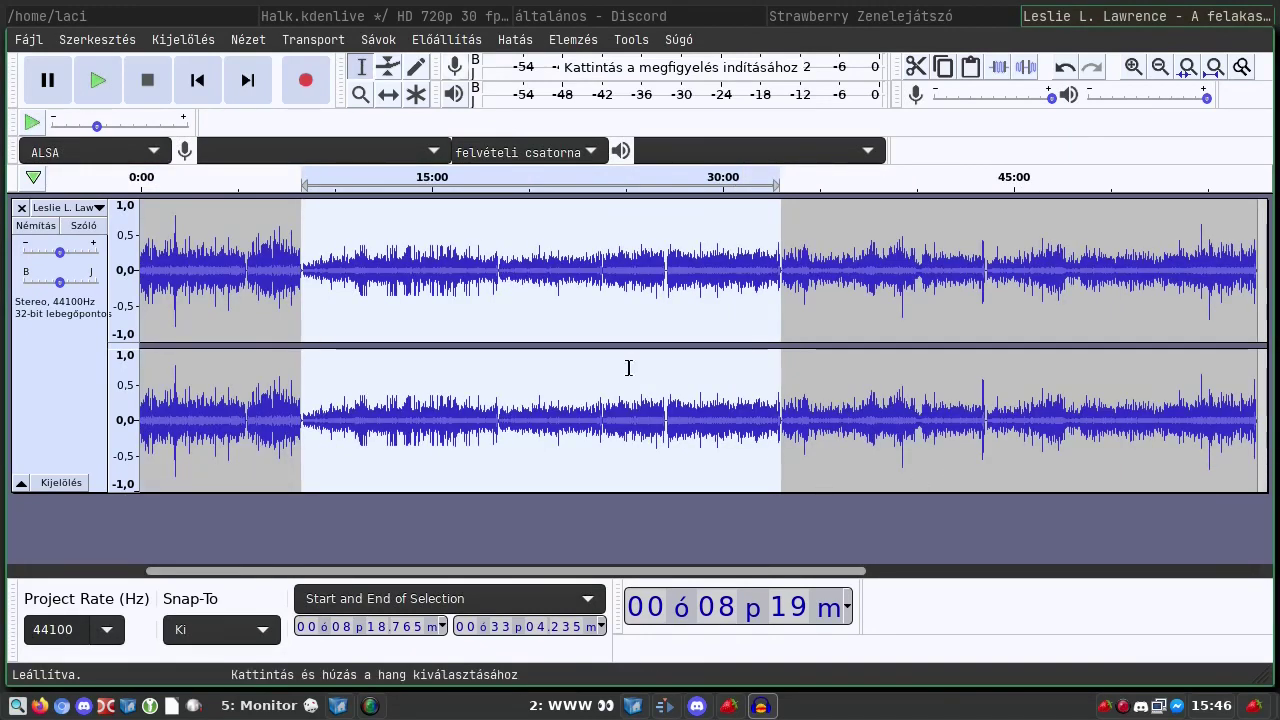
{"action": "left_click", "coordinate": [475, 249]}
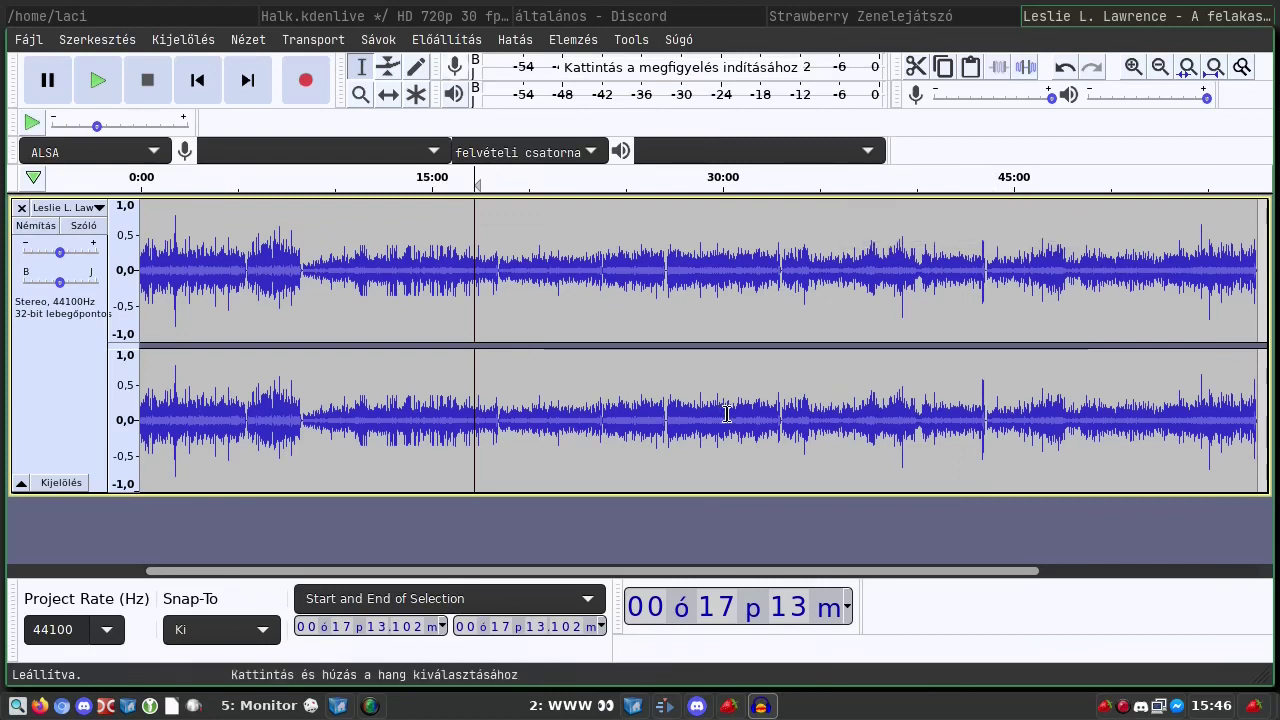
{"action": "left_click", "coordinate": [516, 40]}
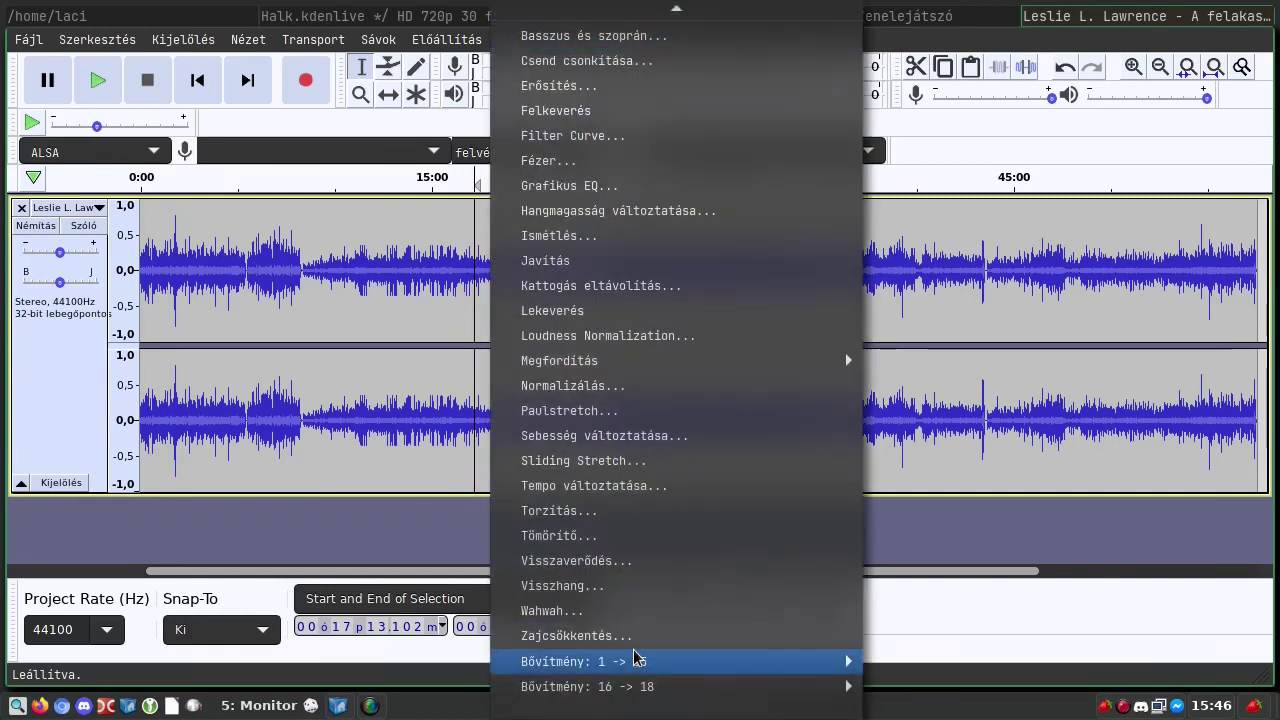
{"action": "mouse_move", "coordinate": [638, 661]}
{"action": "left_click", "coordinate": [910, 507]}
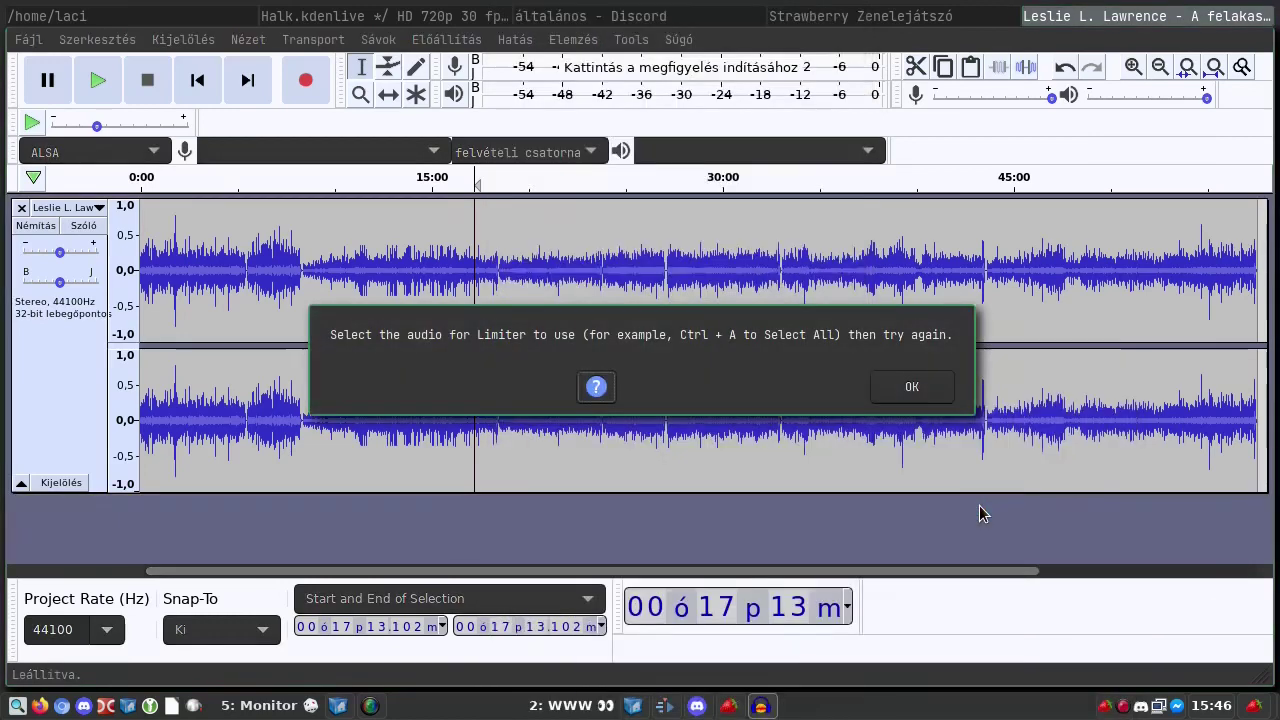
{"action": "left_click", "coordinate": [935, 386]}
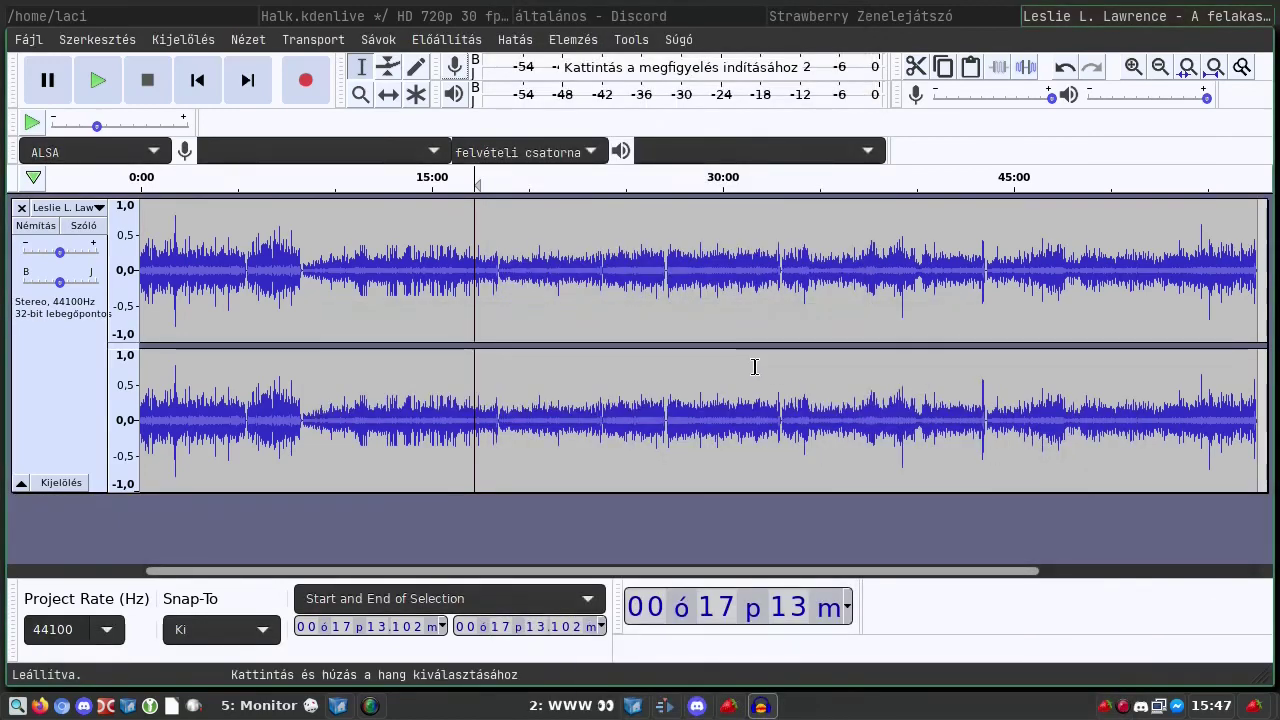
Step: Select the whole track and apply the Limiter with Soft Limit, -8.10 dB, 10 ms hold and no make-up gain
{"action": "key", "text": "ctrl+a"}
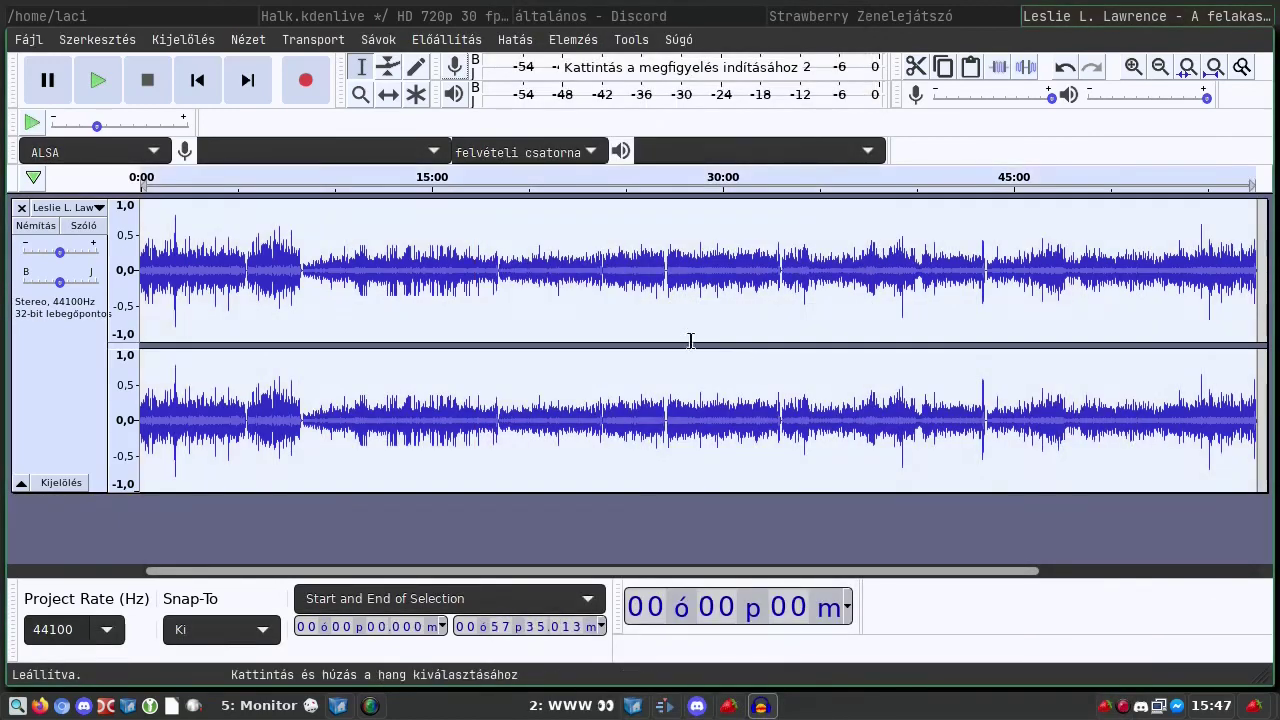
{"action": "left_click", "coordinate": [500, 42]}
{"action": "mouse_move", "coordinate": [731, 662]}
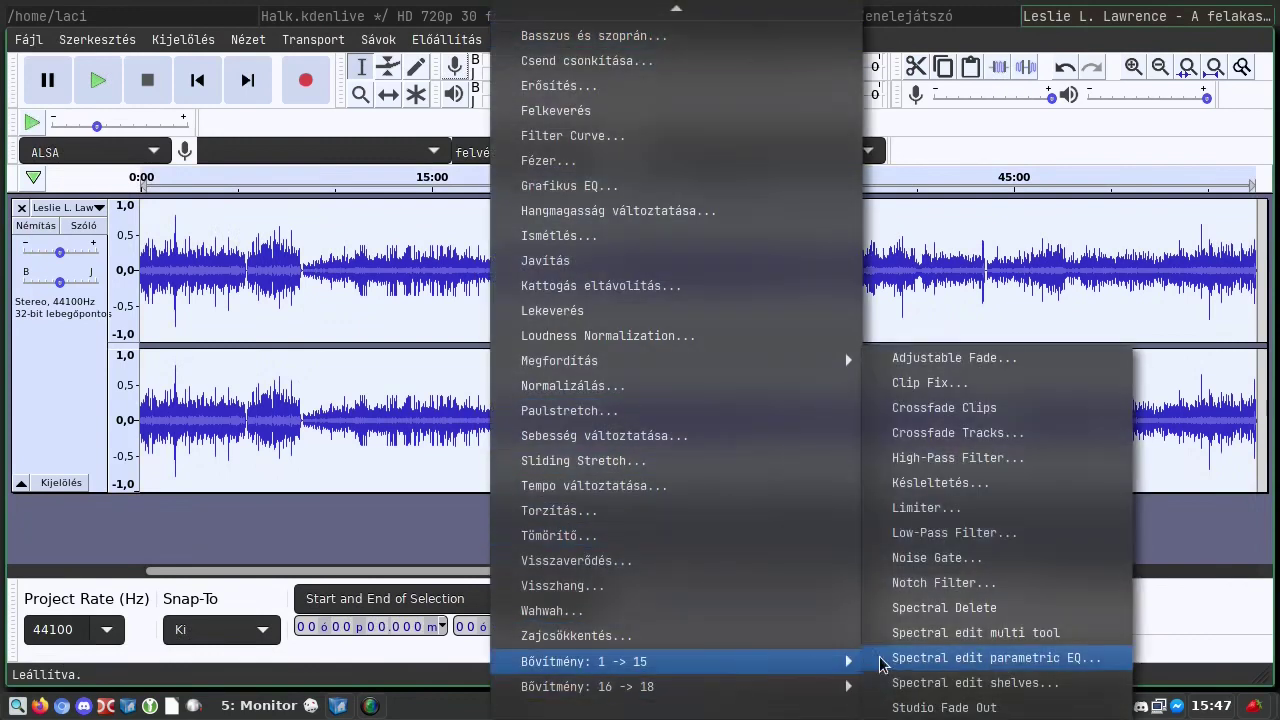
{"action": "left_click", "coordinate": [928, 508]}
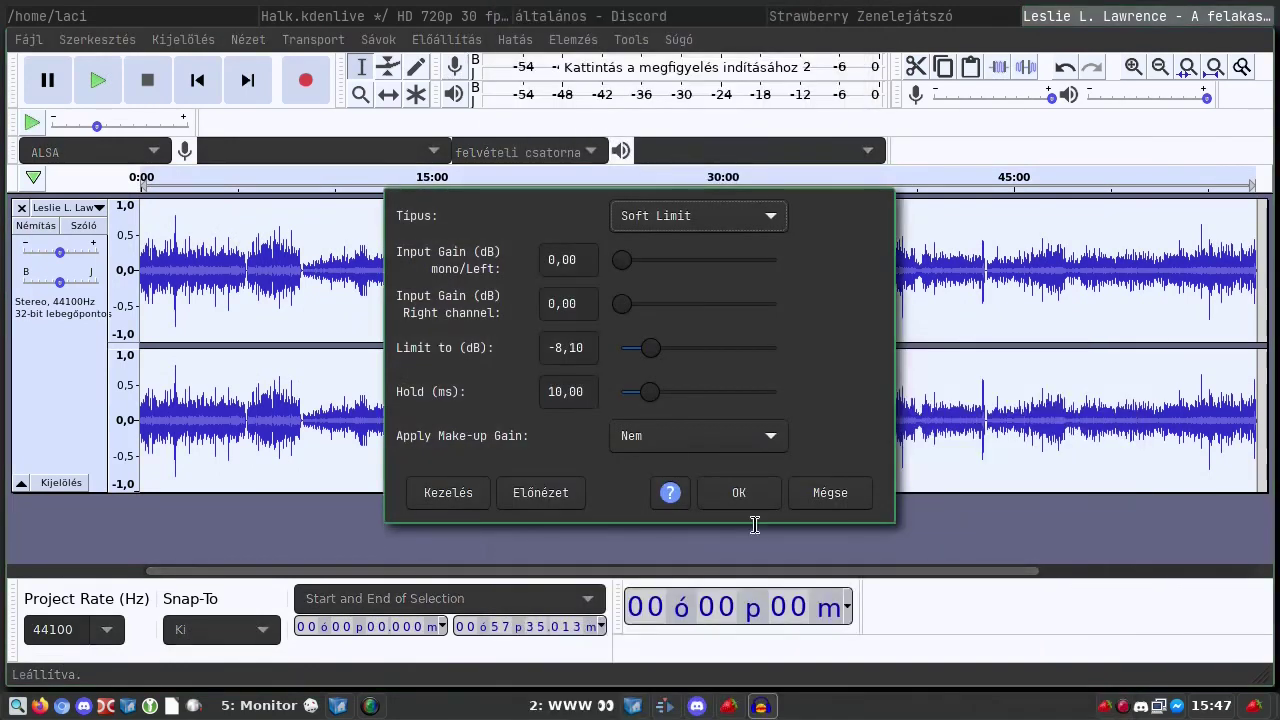
{"action": "left_click", "coordinate": [739, 495]}
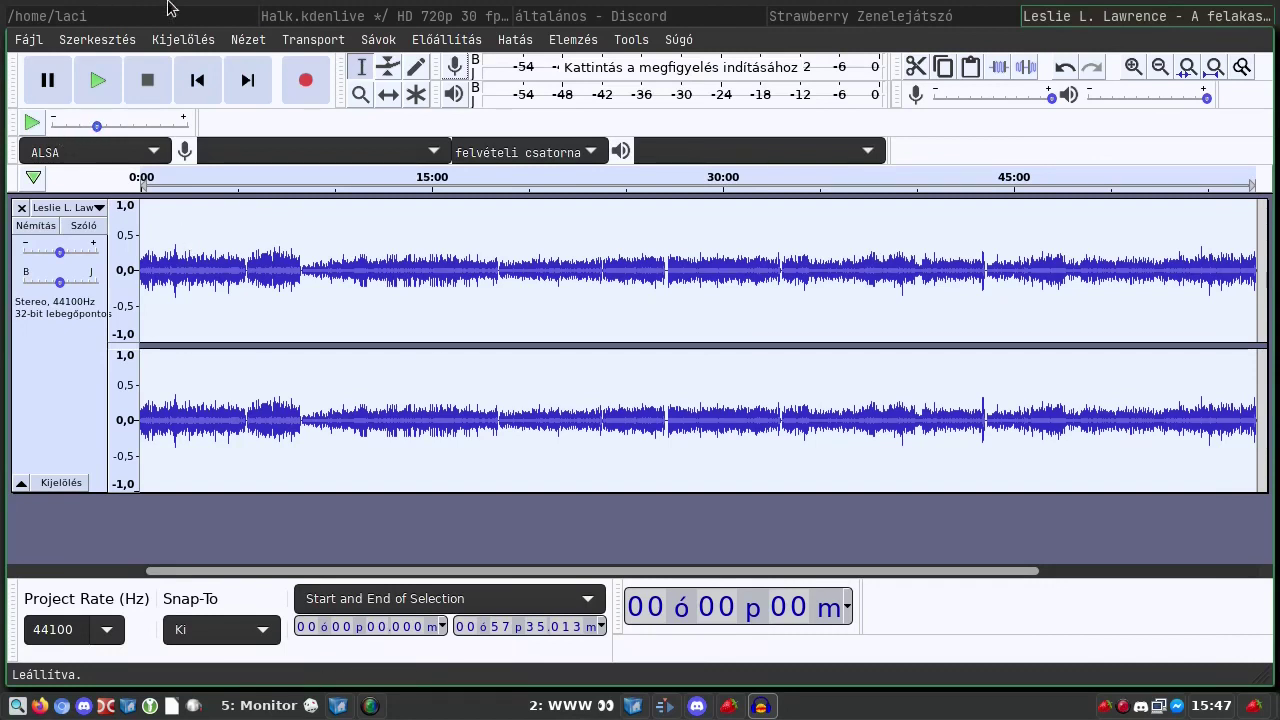
Step: Normalize the whole selected track using the current Normalize settings
{"action": "left_click", "coordinate": [515, 39]}
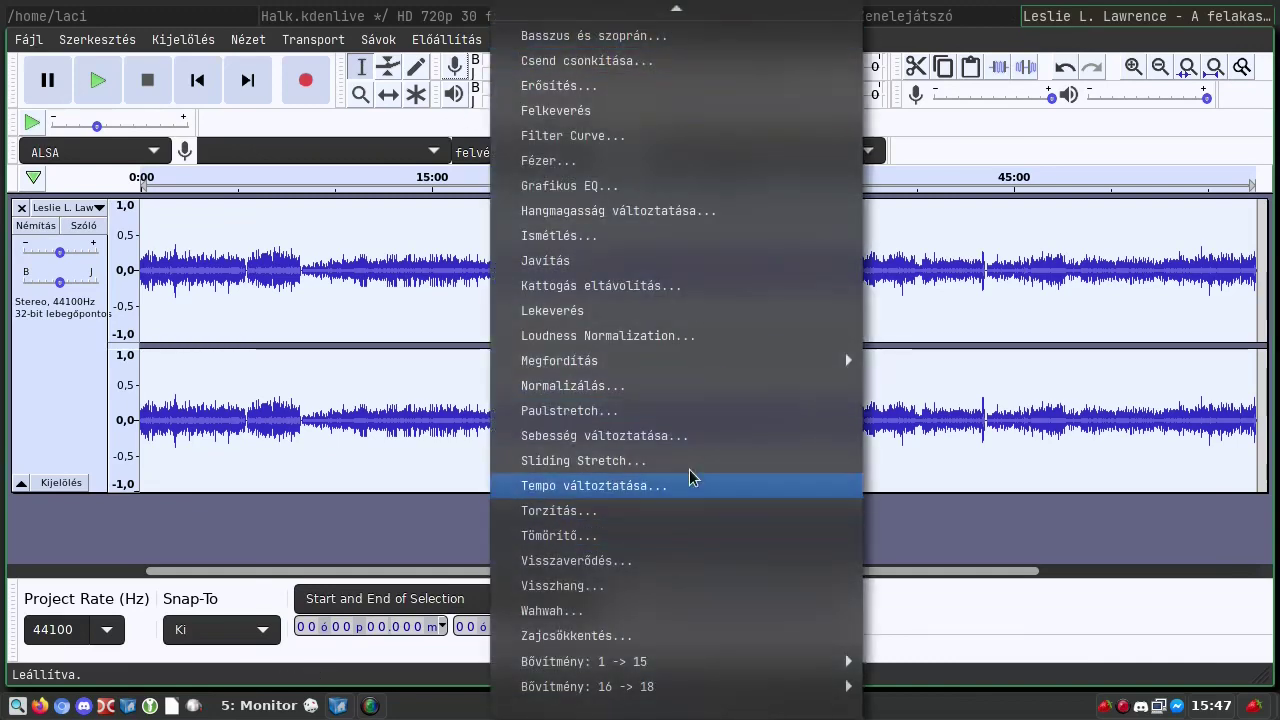
{"action": "left_click", "coordinate": [647, 400]}
{"action": "left_click", "coordinate": [752, 414]}
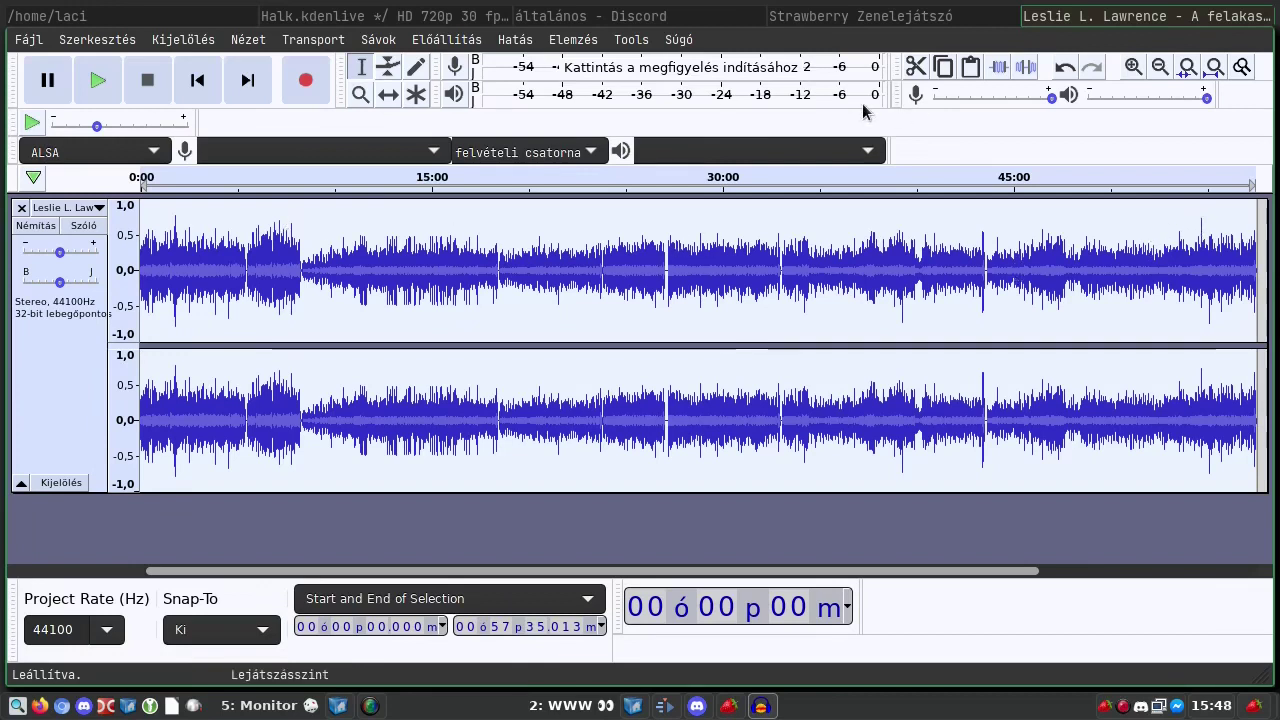
Step: Apply the Limiter to the whole track again with Soft Limit, 0 dB input gain, -8.10 dB limit, 10 ms hold and no make-up gain
{"action": "left_click", "coordinate": [515, 40]}
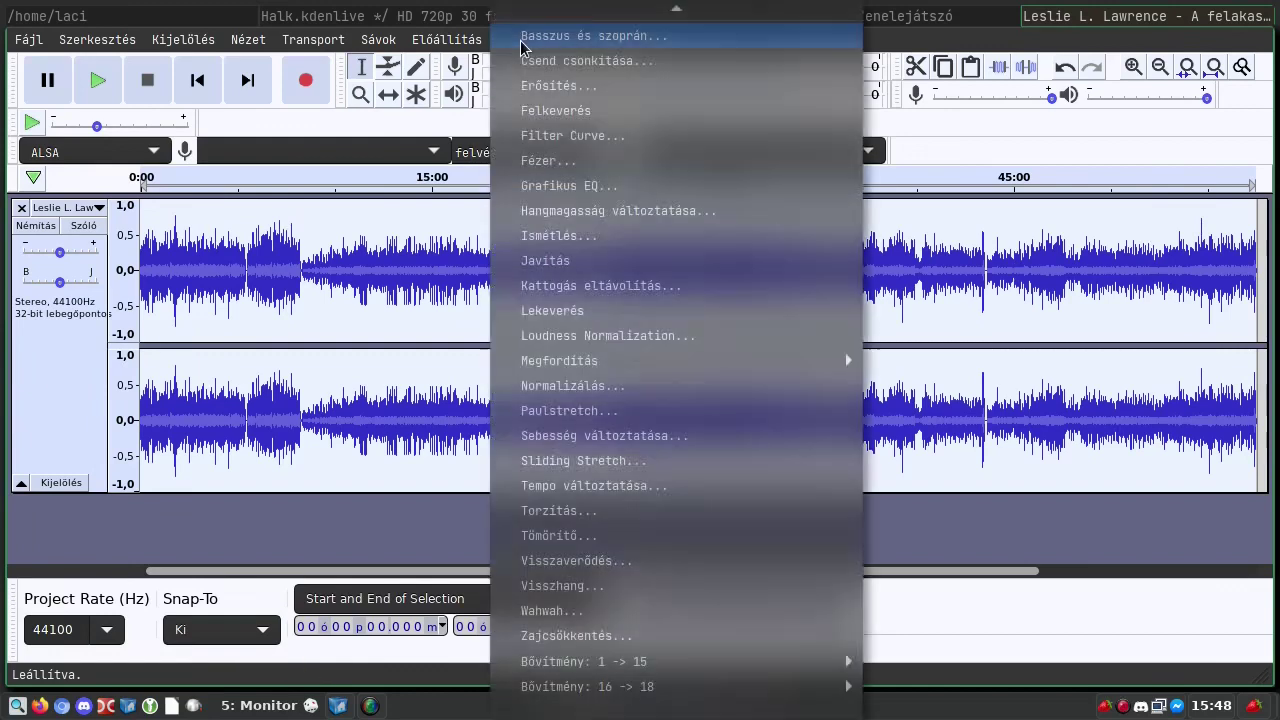
{"action": "mouse_move", "coordinate": [657, 660]}
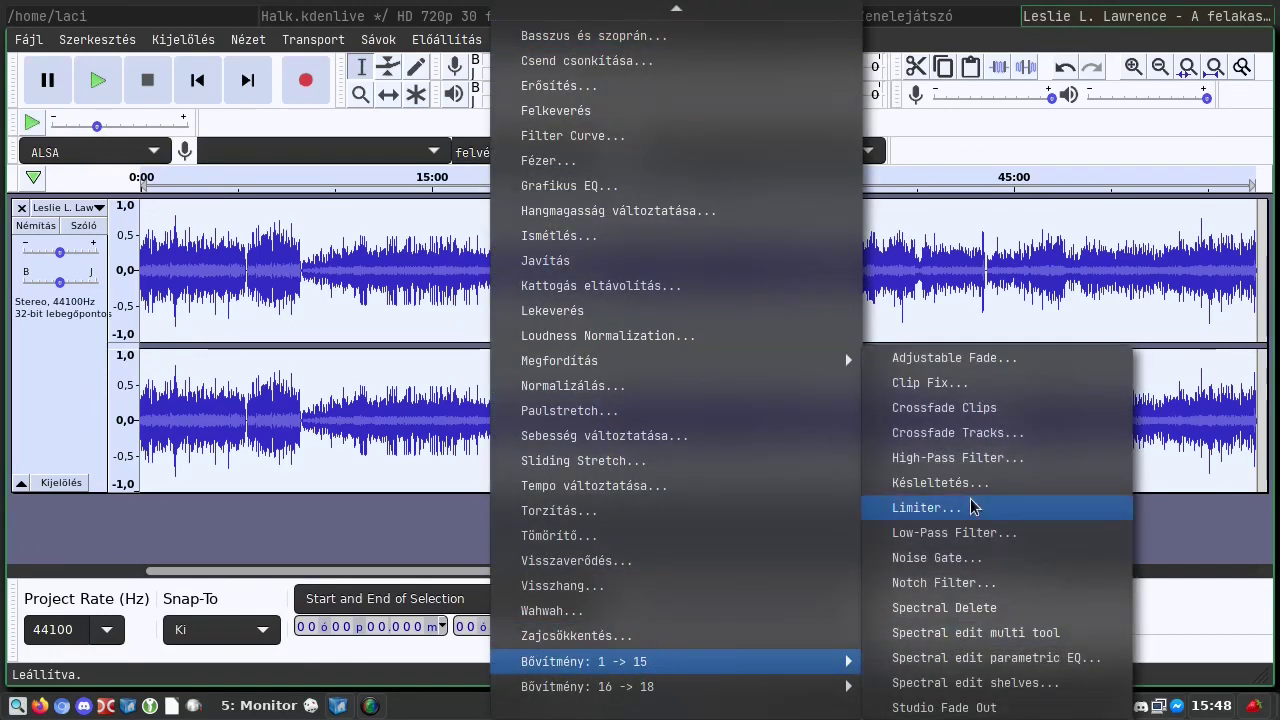
{"action": "left_click", "coordinate": [960, 507]}
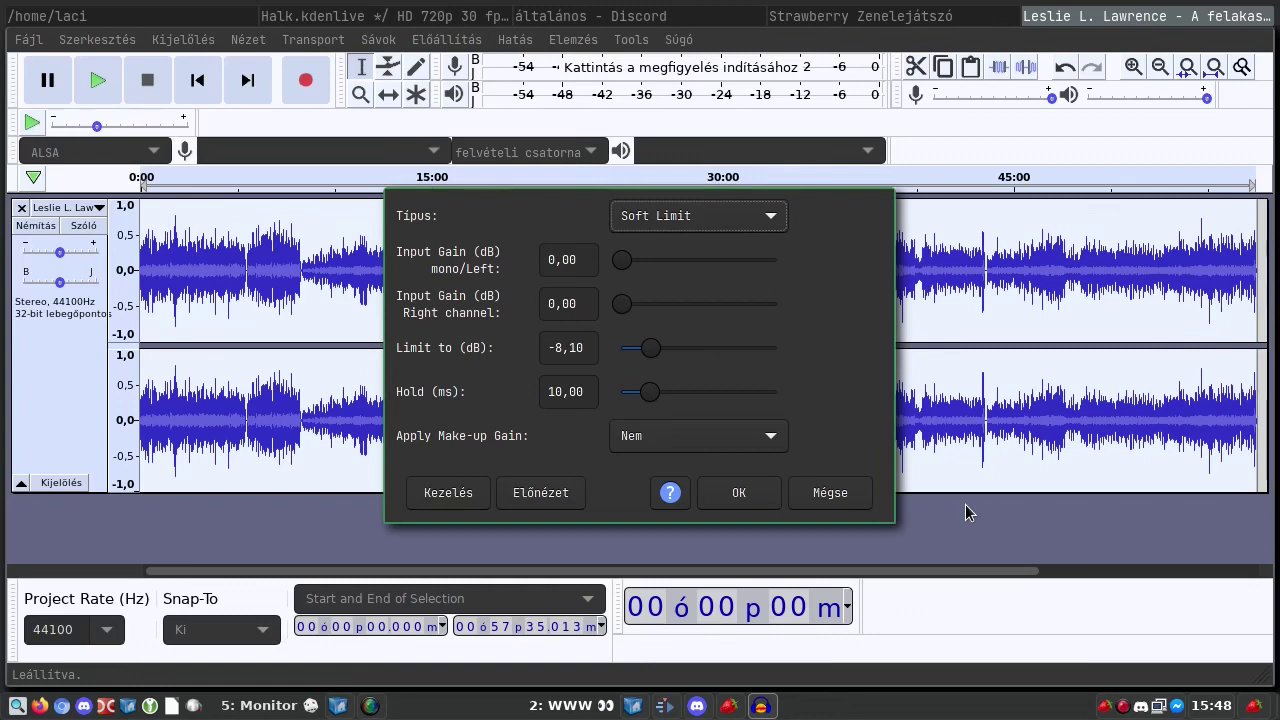
{"action": "left_click", "coordinate": [729, 495]}
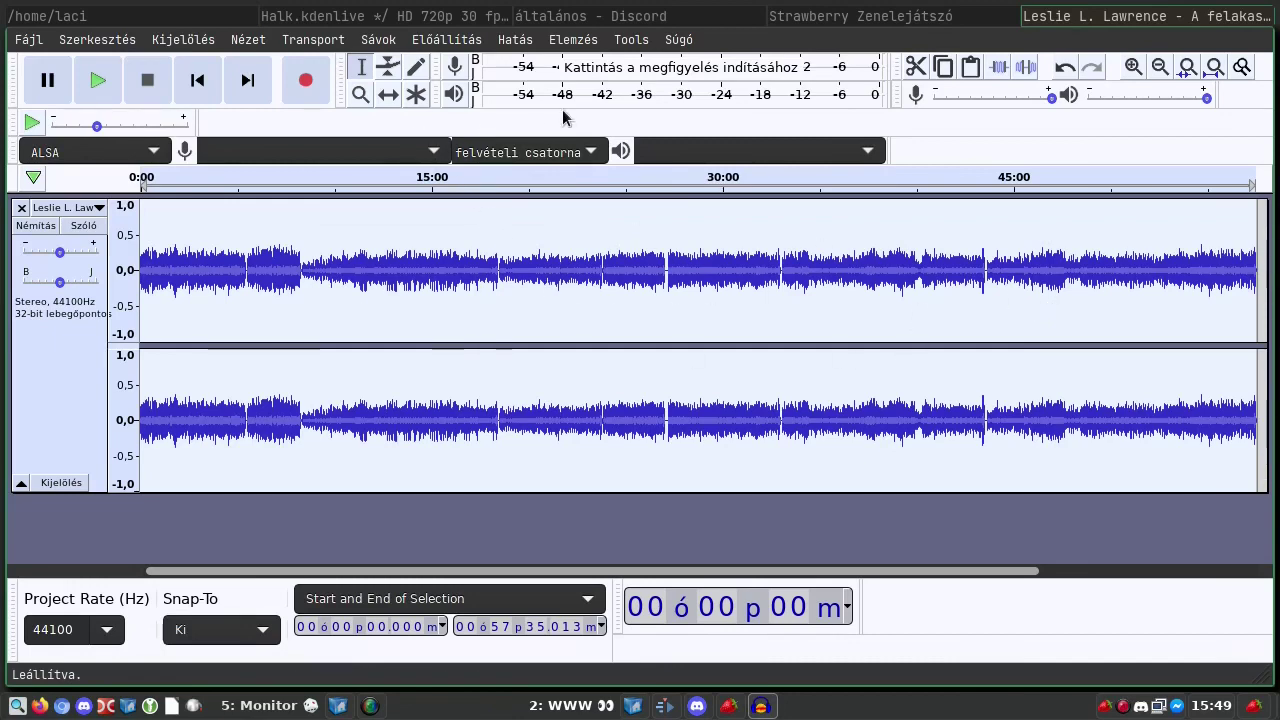
Step: Normalize the whole track once more after the second limiting pass, keeping the current Normalize settings
{"action": "left_click", "coordinate": [520, 42]}
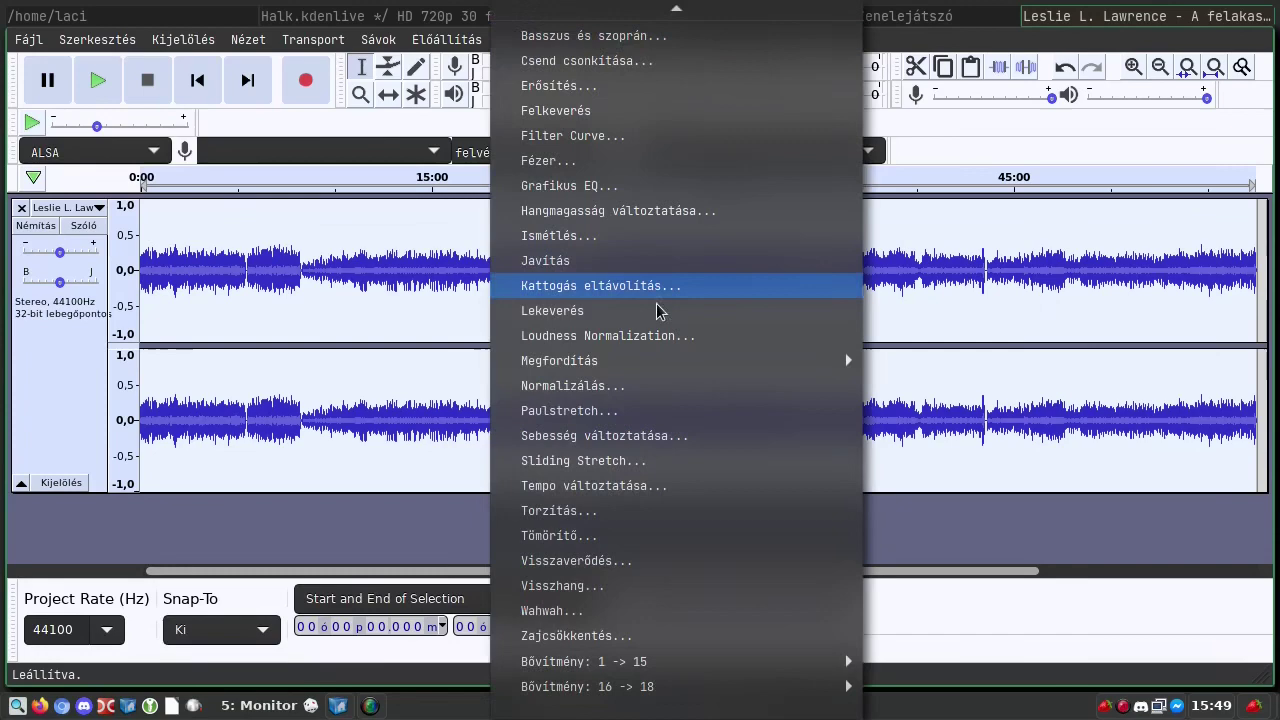
{"action": "left_click", "coordinate": [605, 386]}
{"action": "left_click", "coordinate": [734, 408]}
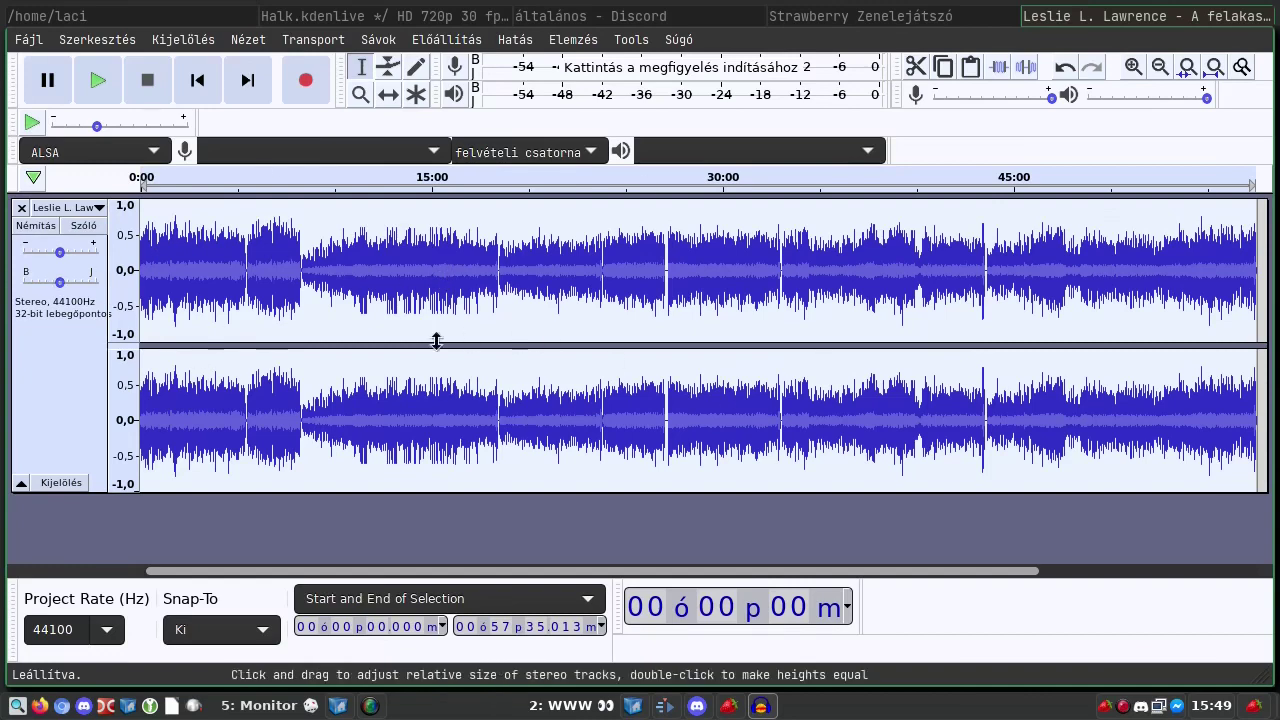
Step: Examine the silent gap from about 18 min 27.3 s to 18 min 31.8 s by selecting it, and clear the selection
{"action": "scroll", "coordinate": [420, 326], "scroll_direction": "up", "scroll_amount": 2, "text": "ctrl"}
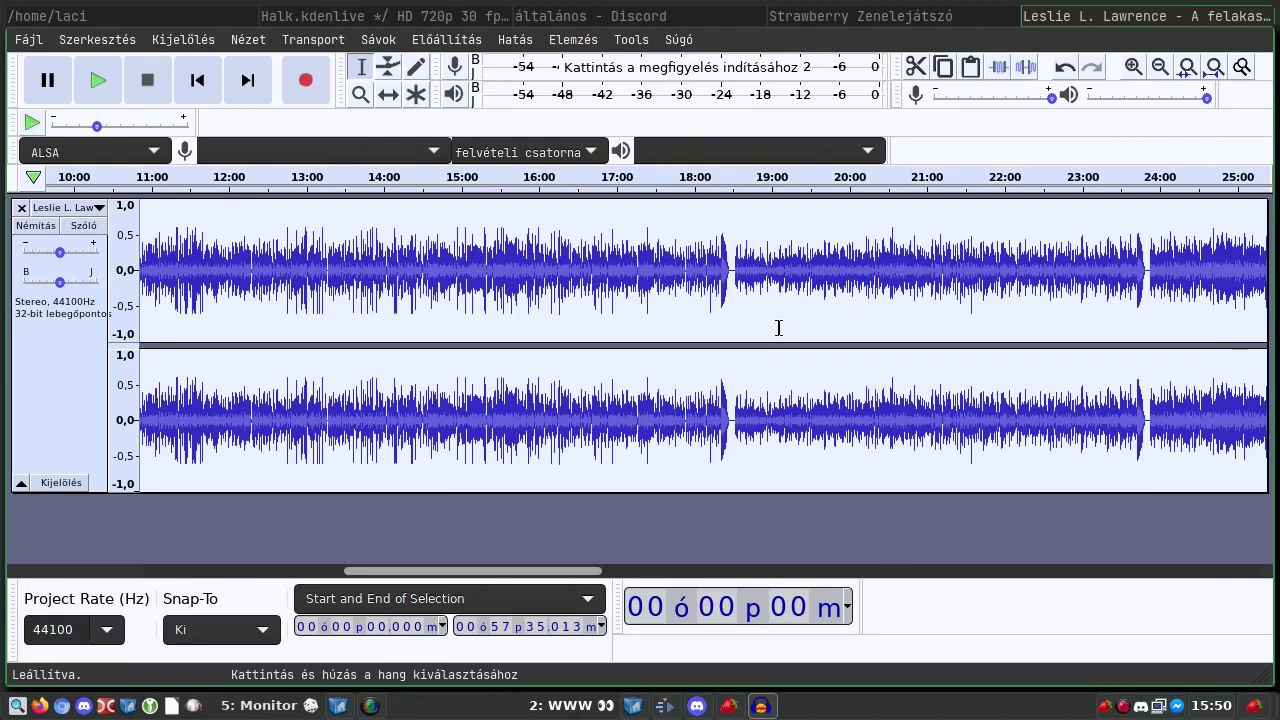
{"action": "scroll", "coordinate": [775, 288], "scroll_direction": "up", "scroll_amount": 2, "text": "ctrl"}
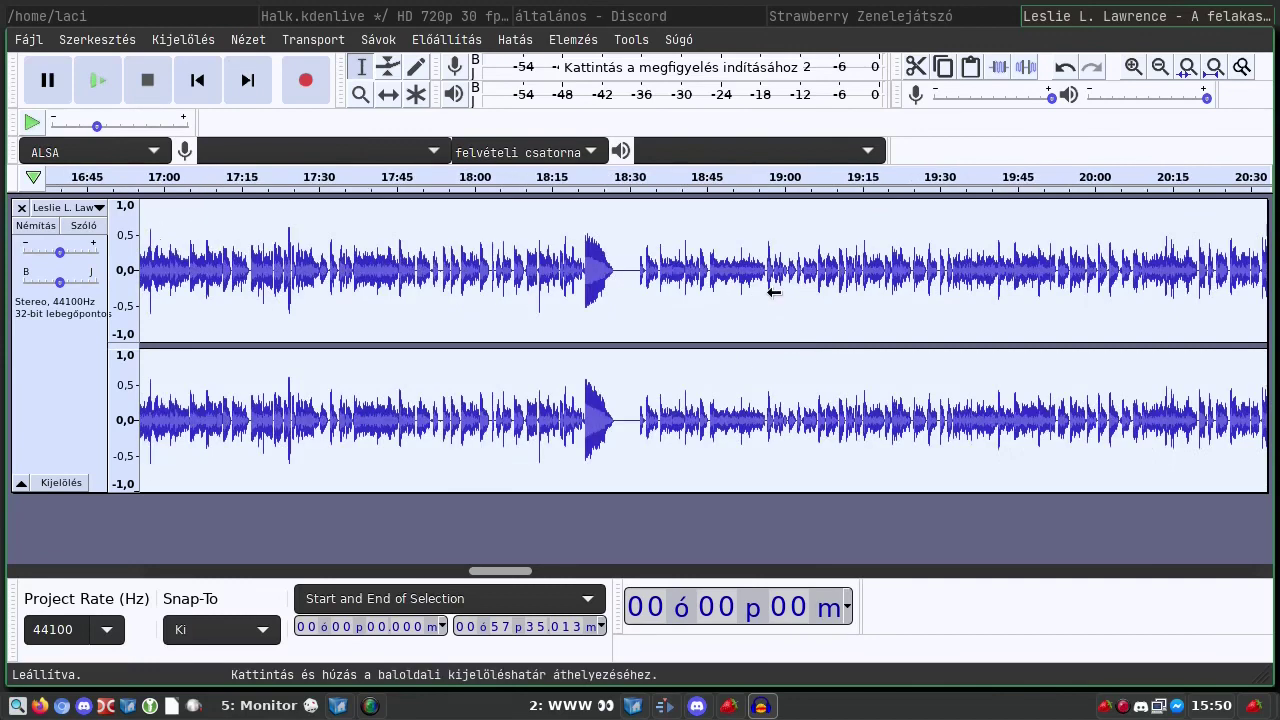
{"action": "left_click_drag", "start_coordinate": [615, 276], "coordinate": [638, 270]}
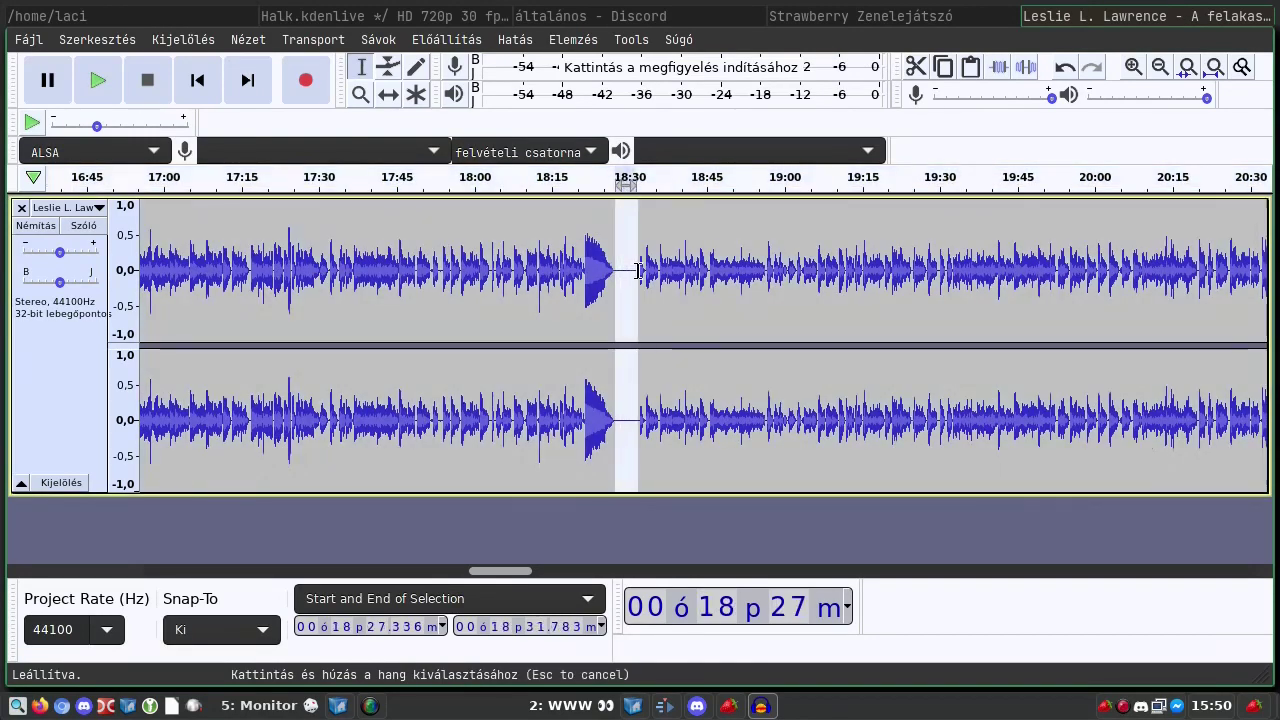
{"action": "left_click", "coordinate": [837, 334]}
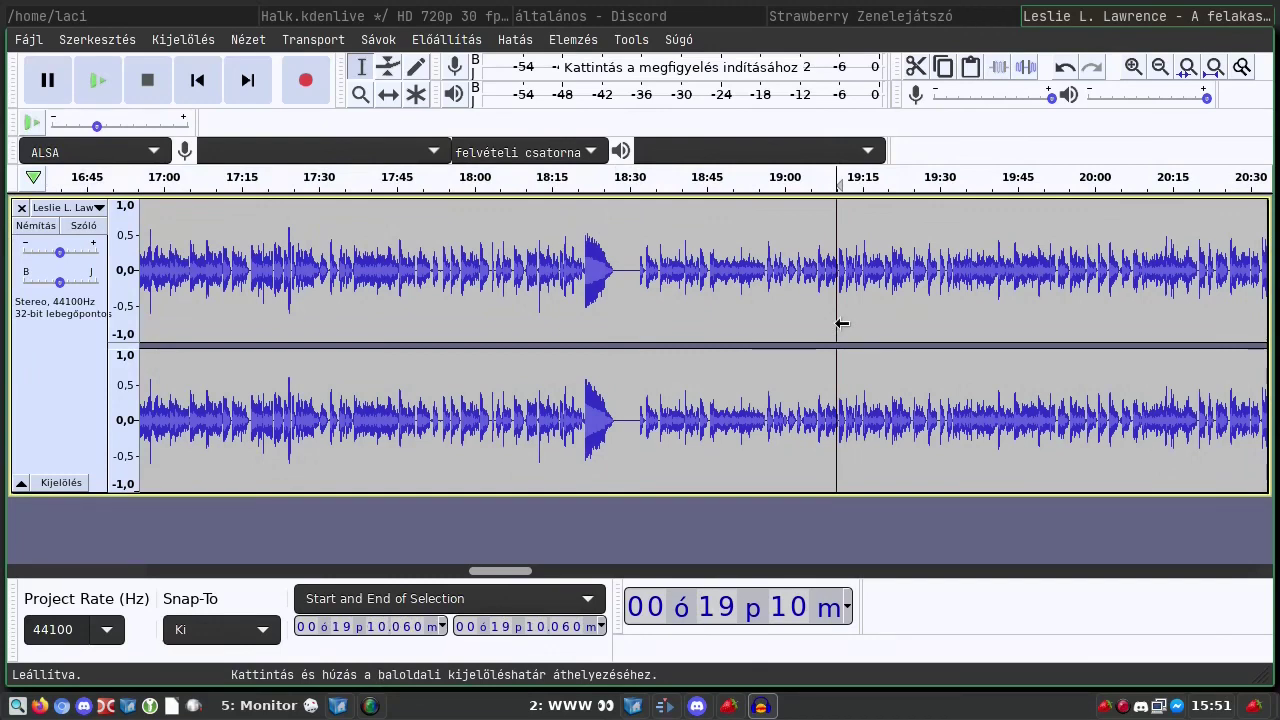
Step: Truncate detected silence across the whole track to 0.5 seconds, using a -20 dB threshold and a 0.5-second minimum duration
{"action": "key", "text": "ctrl+a"}
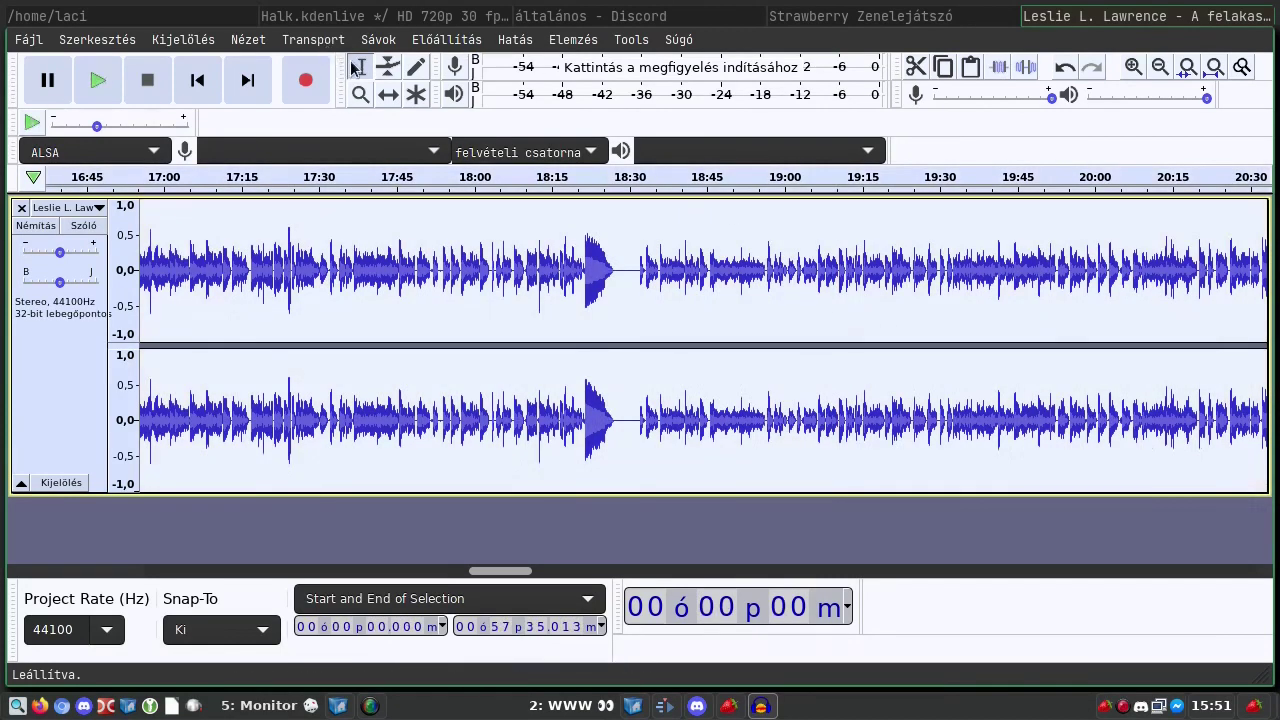
{"action": "left_click", "coordinate": [516, 42]}
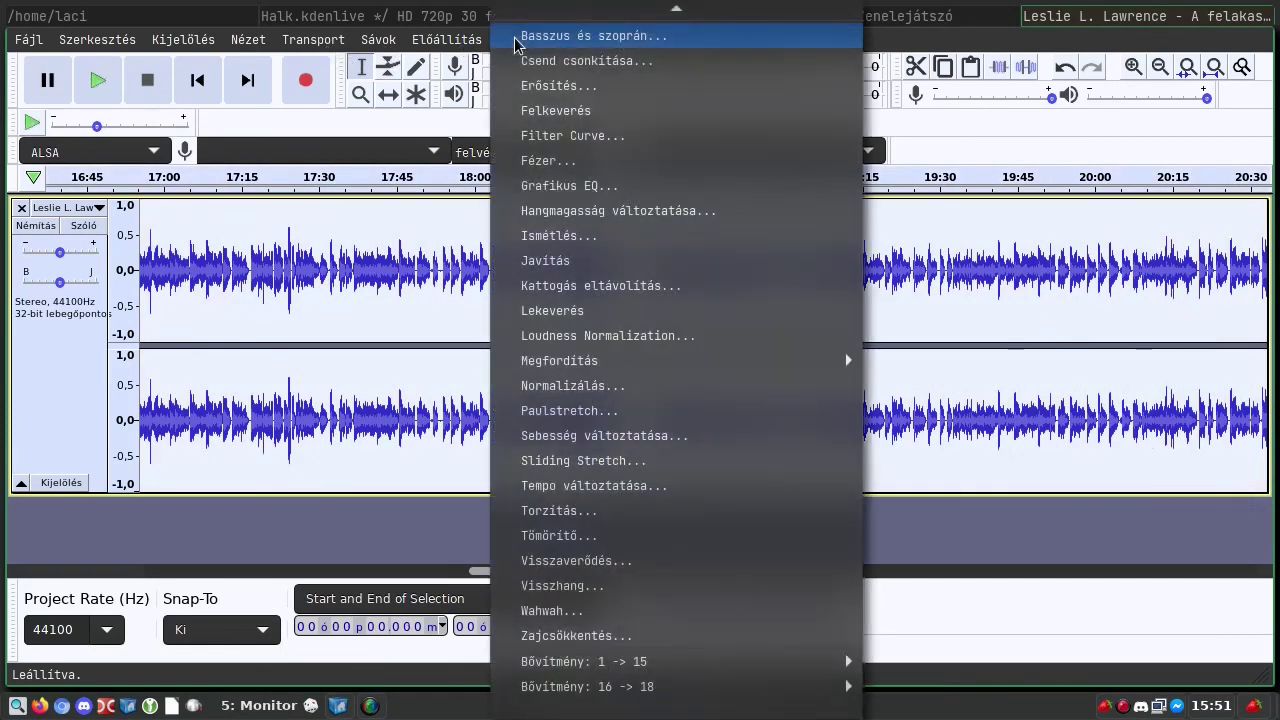
{"action": "left_click", "coordinate": [525, 60]}
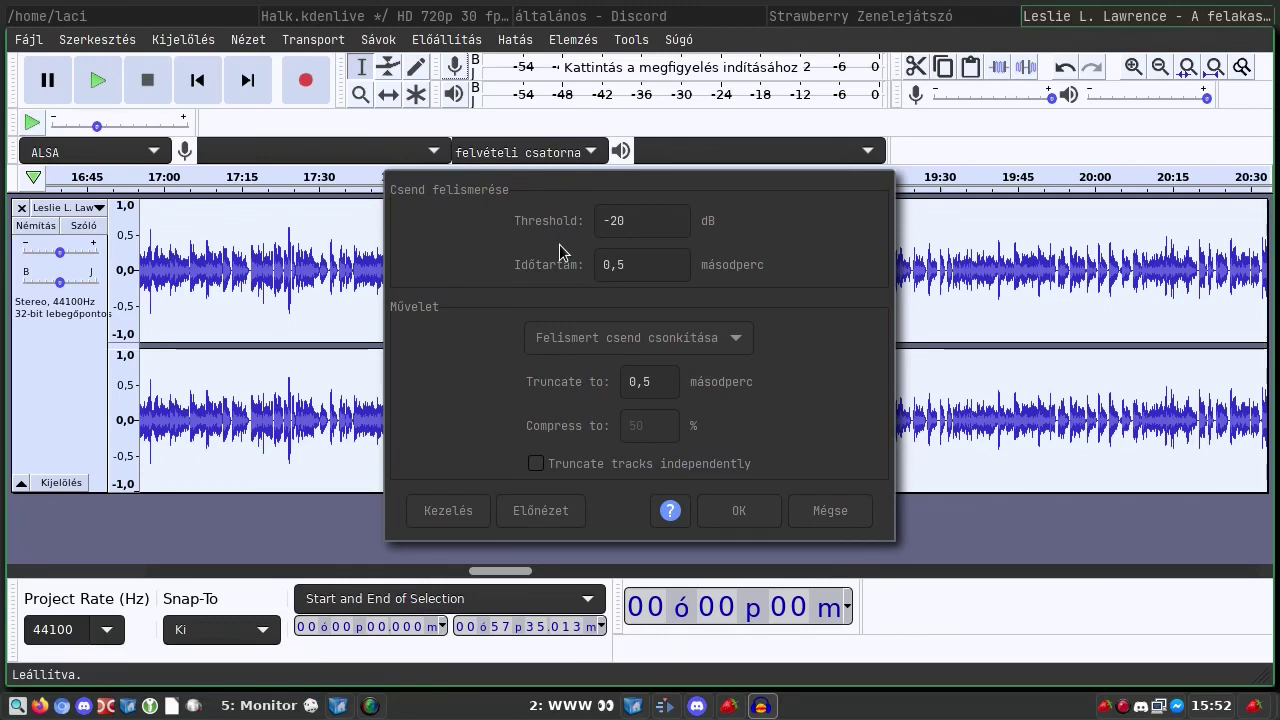
{"action": "left_click", "coordinate": [666, 336]}
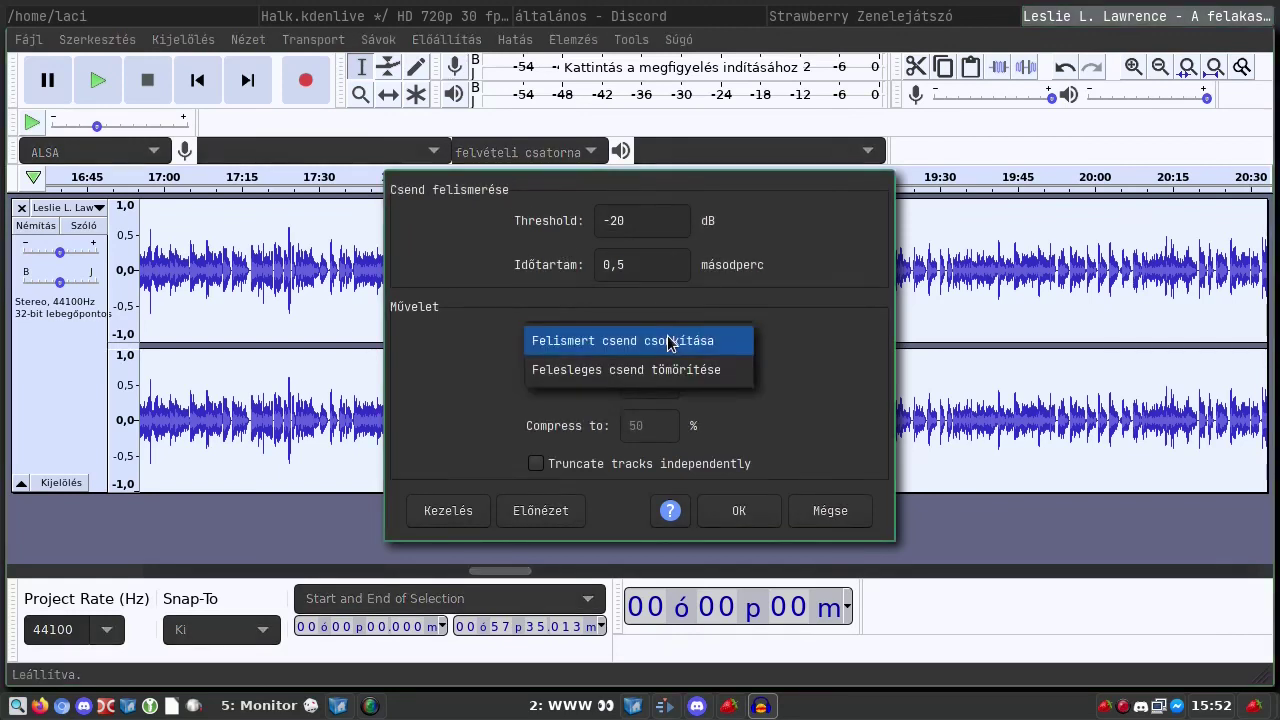
{"action": "left_click", "coordinate": [670, 341]}
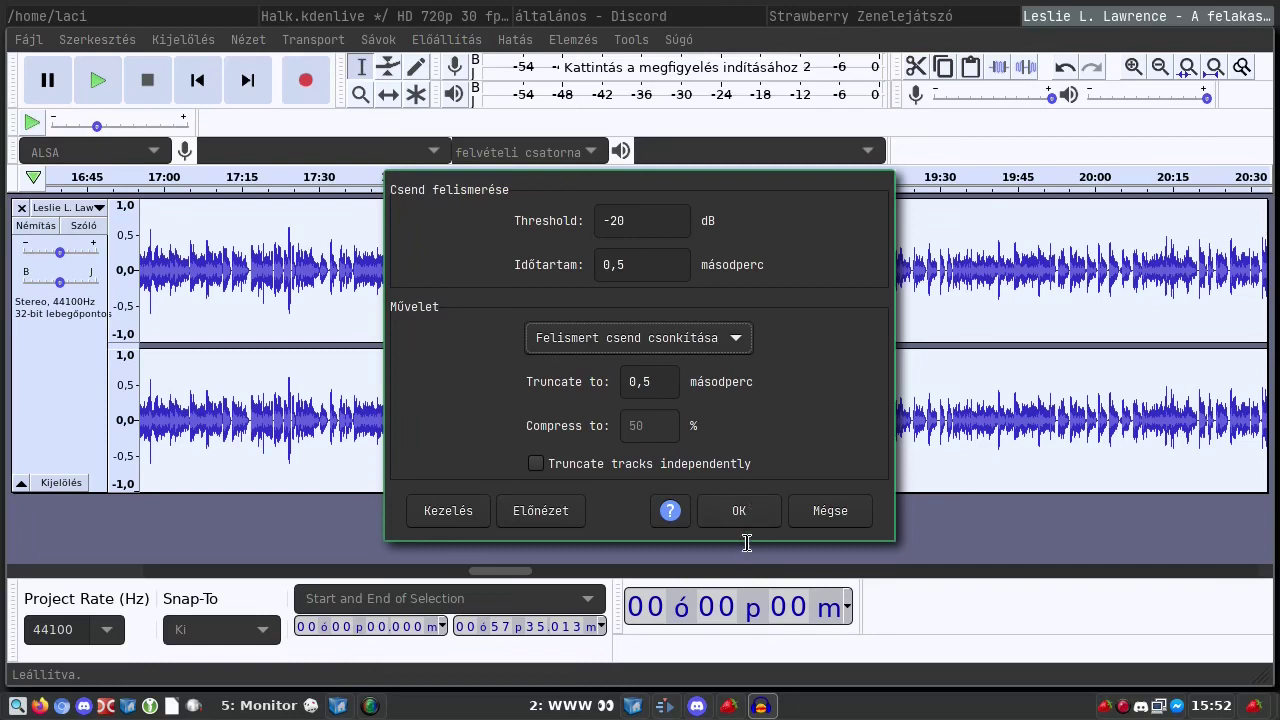
{"action": "left_click", "coordinate": [740, 511]}
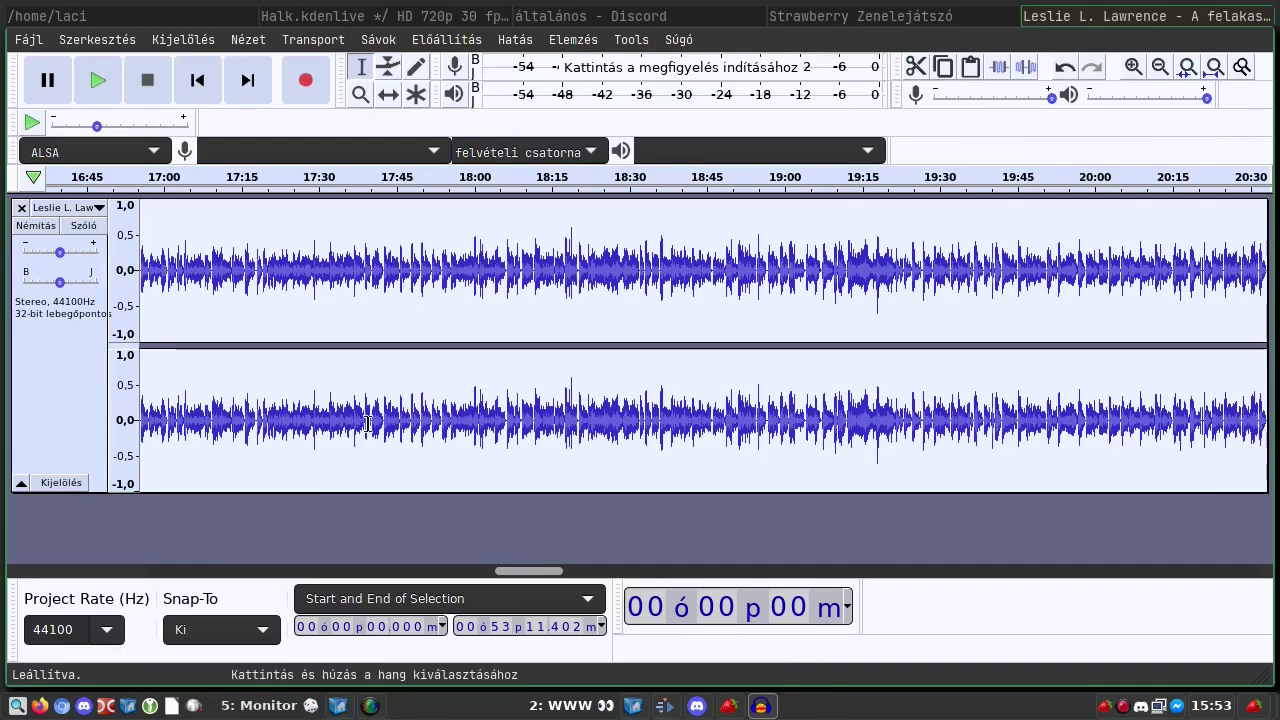
Step: Review the available audio export formats without exporting, and fit the whole shortened track in view
{"action": "left_click", "coordinate": [33, 40]}
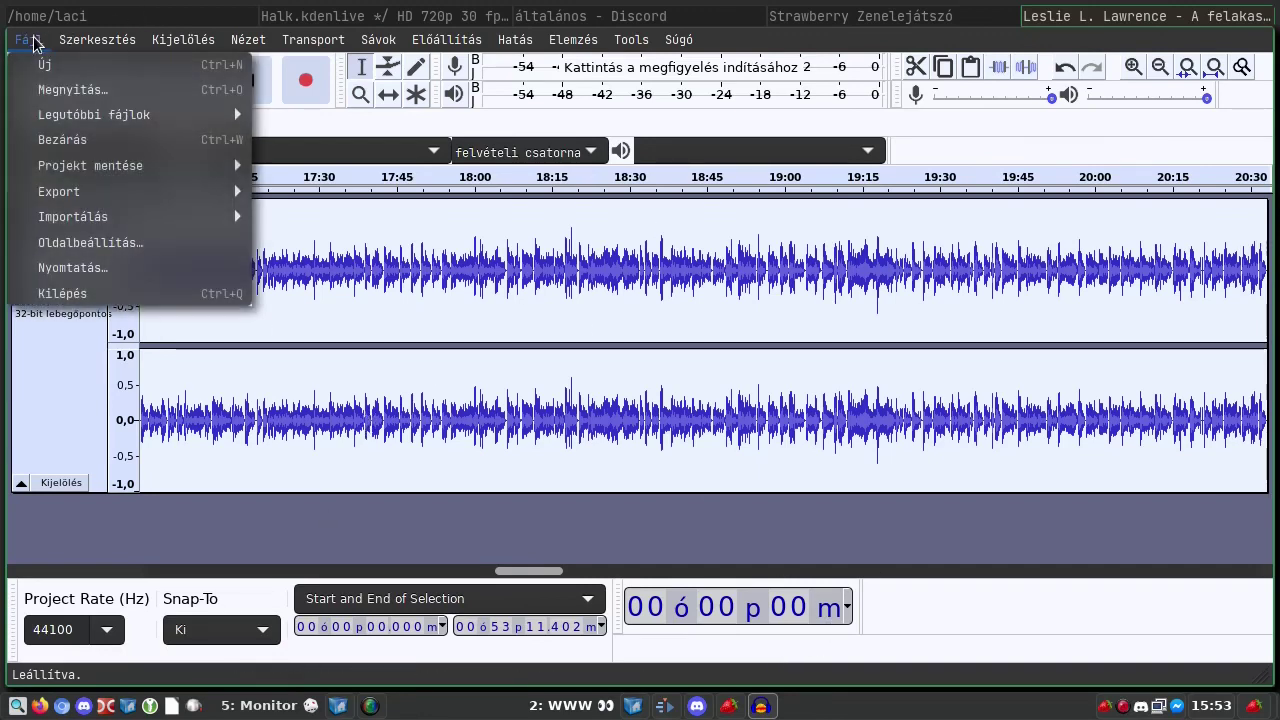
{"action": "mouse_move", "coordinate": [59, 193]}
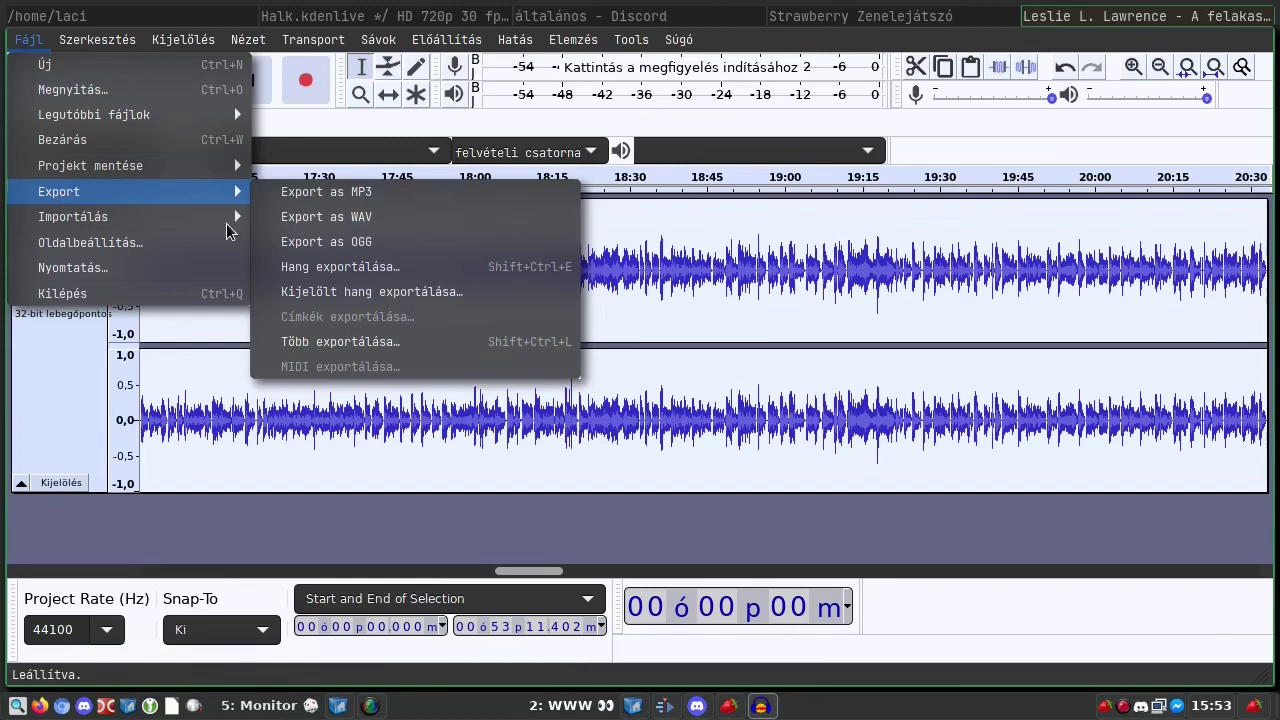
{"action": "left_click", "coordinate": [900, 402]}
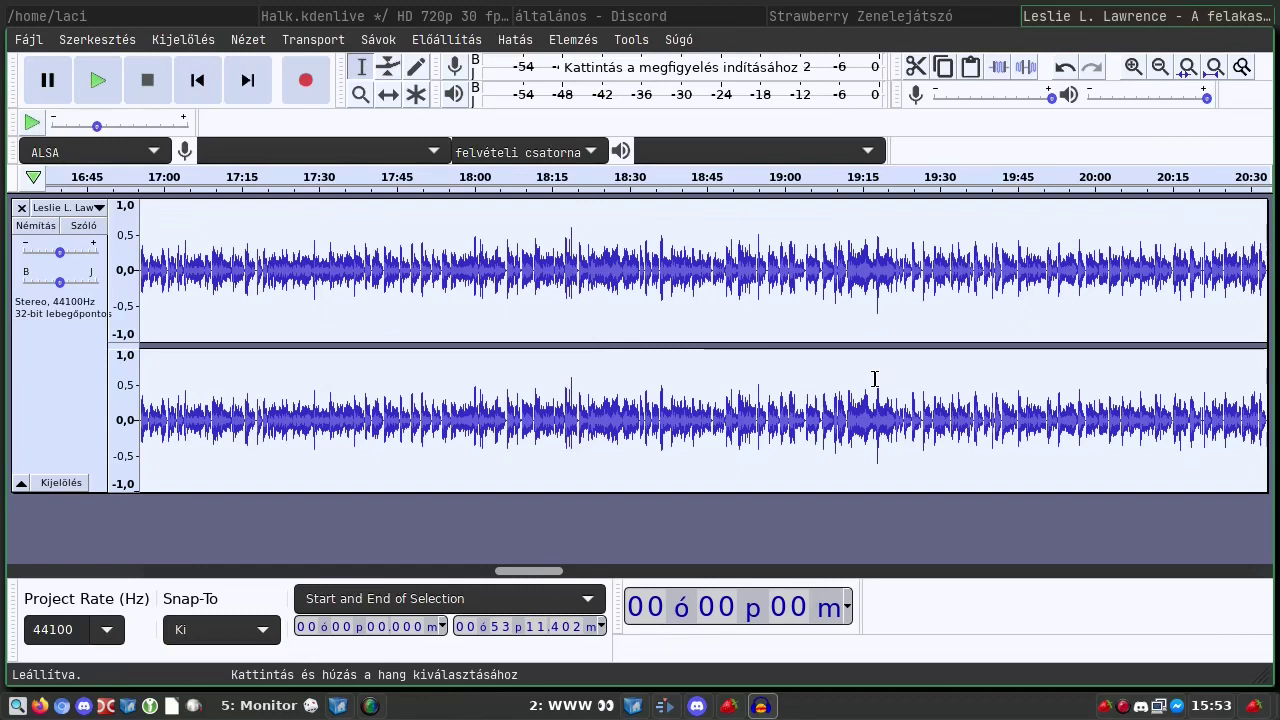
{"action": "key", "text": "ctrl+f"}
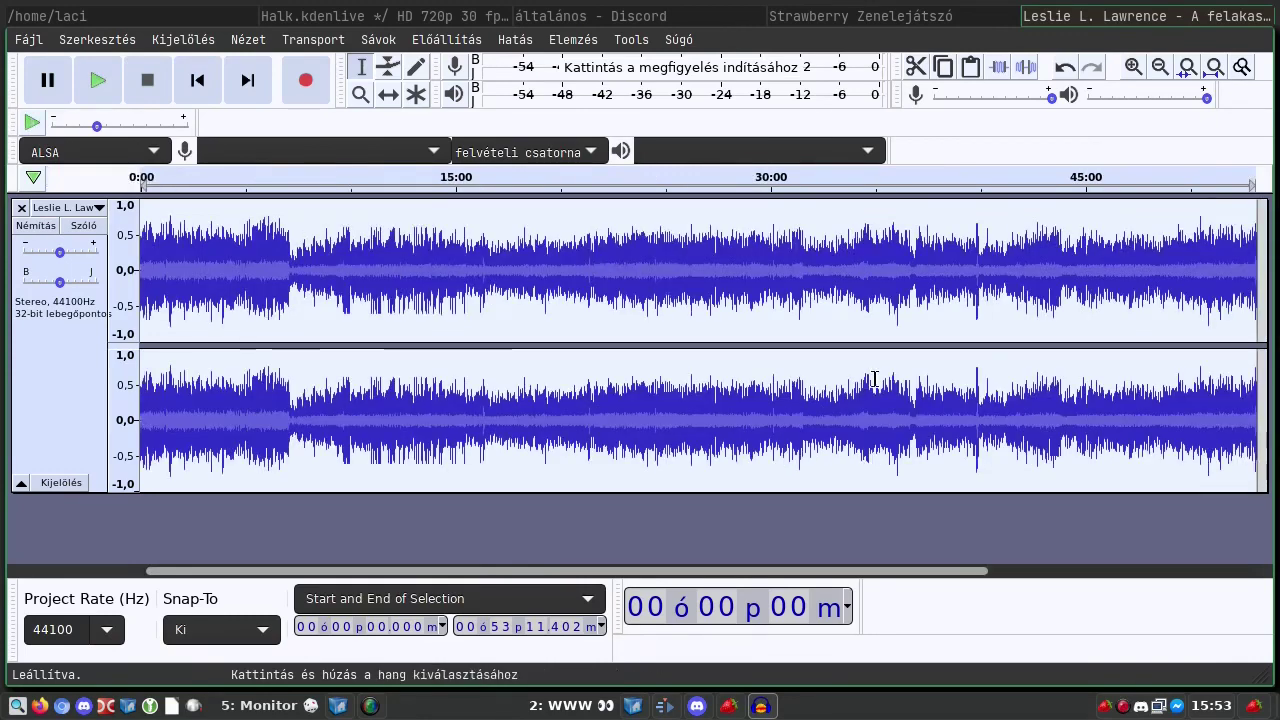